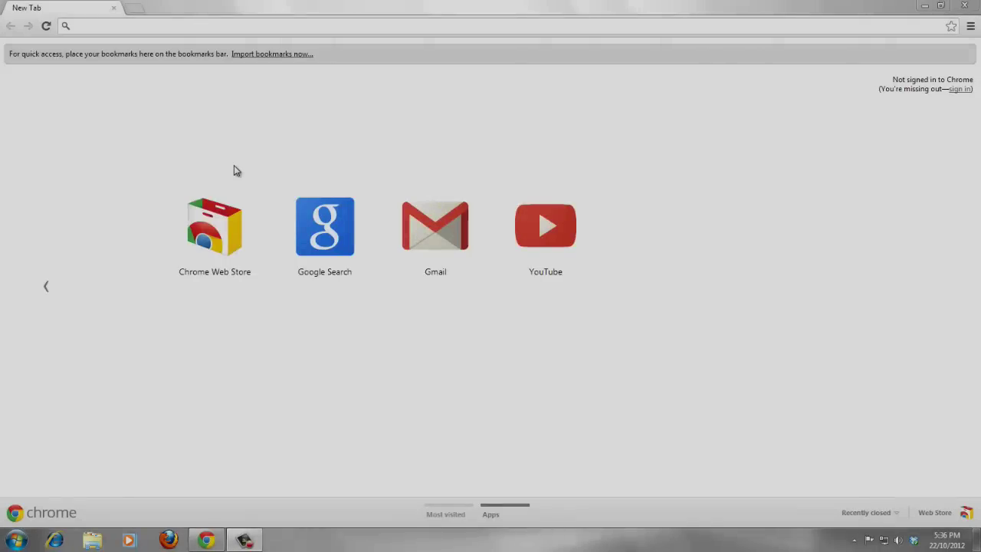
Step: Search Google for 'altera quartus', correcting the mistyped letter
{"action": "left_click", "coordinate": [144, 29]}
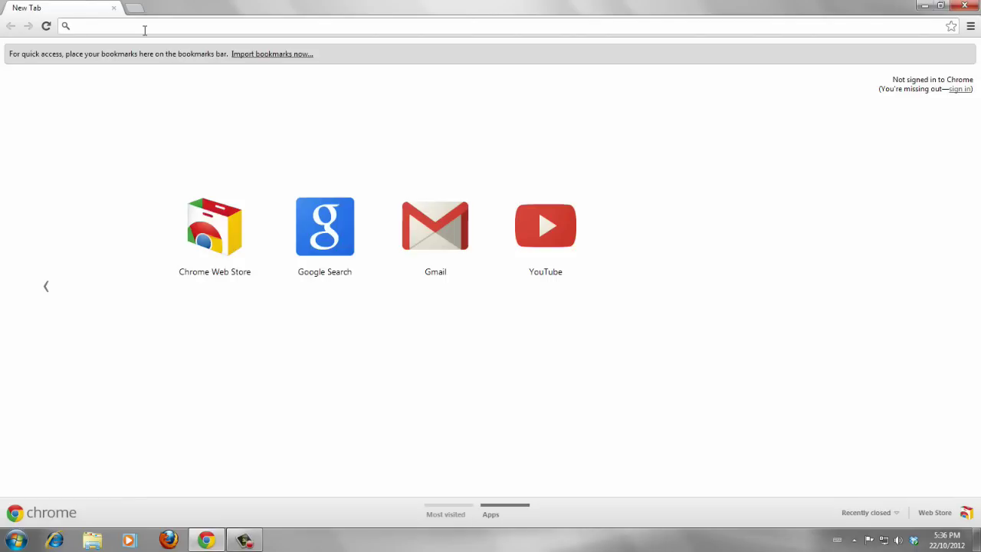
{"action": "type", "text": "Altera "}
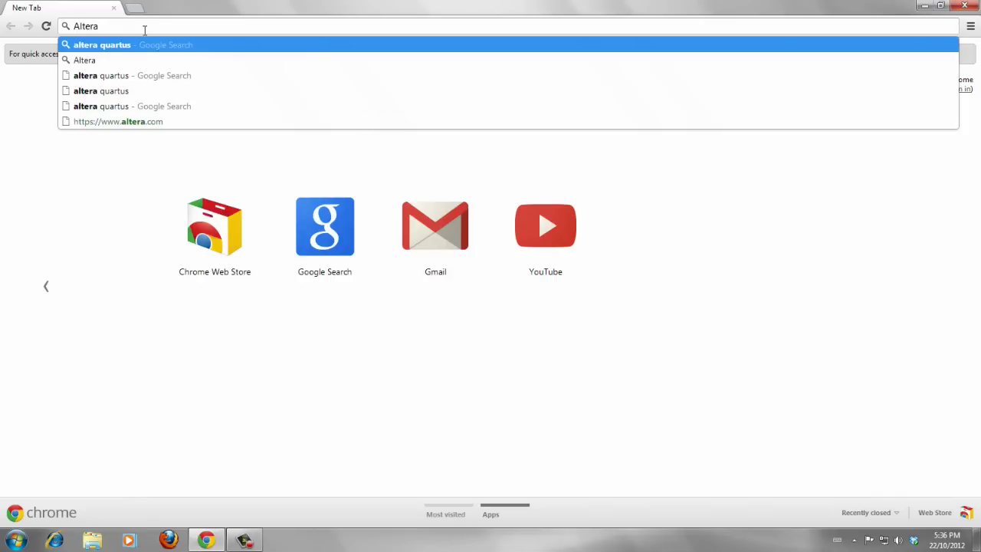
{"action": "type", "text": "Quarti"}
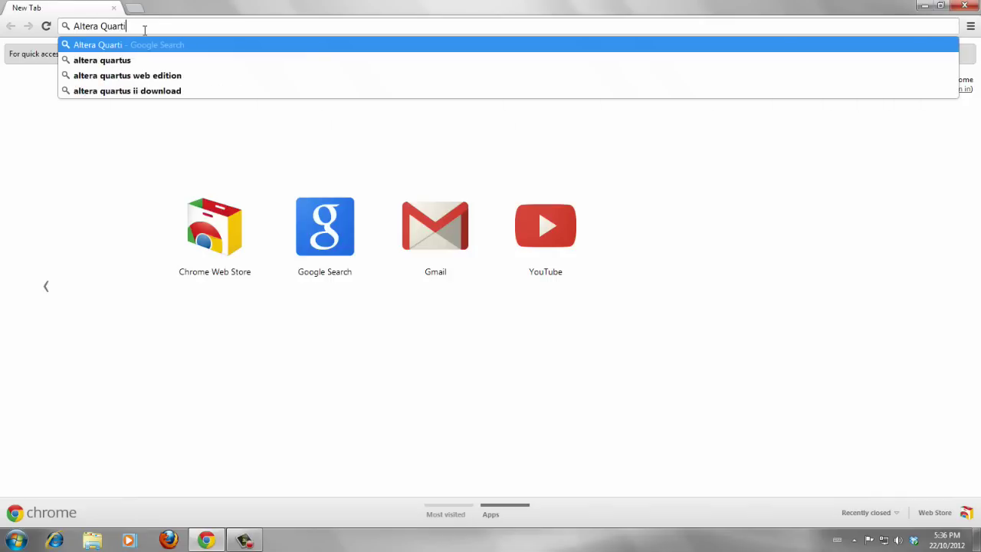
{"action": "key", "text": "BackSpace"}
{"action": "type", "text": "us"}
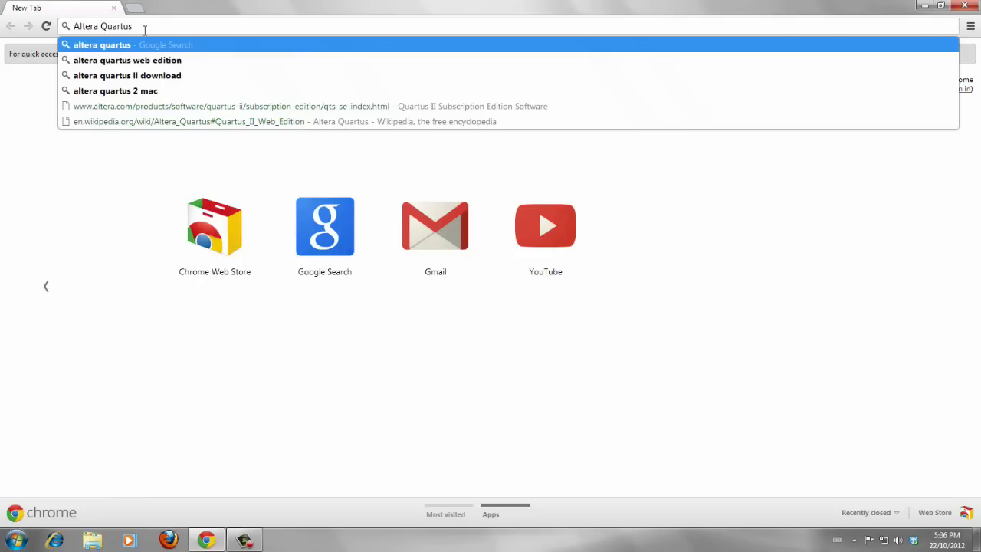
{"action": "key", "text": "Return"}
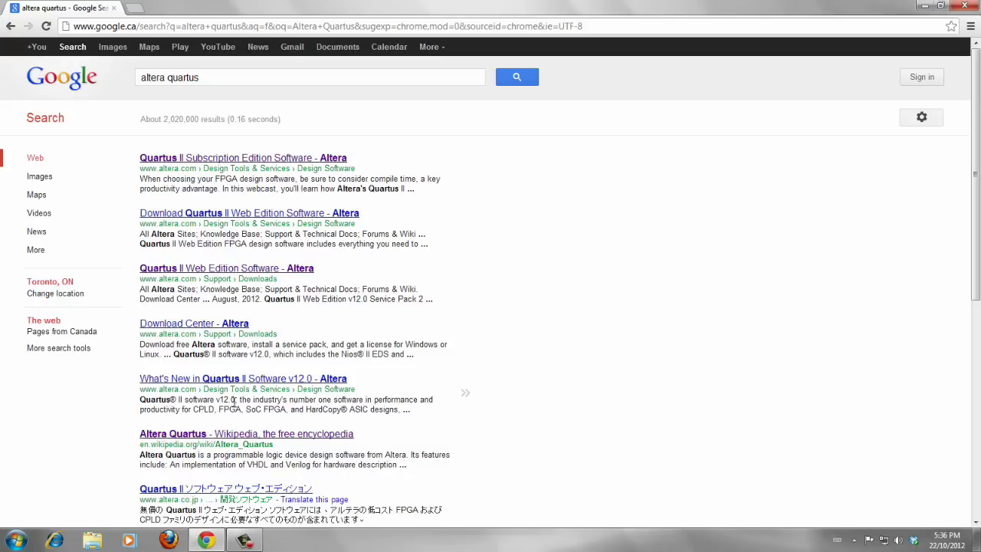
Step: Open the Altera Quartus Wikipedia article in a new tab and highlight the Web Edition passages
{"action": "middle_click", "coordinate": [201, 435]}
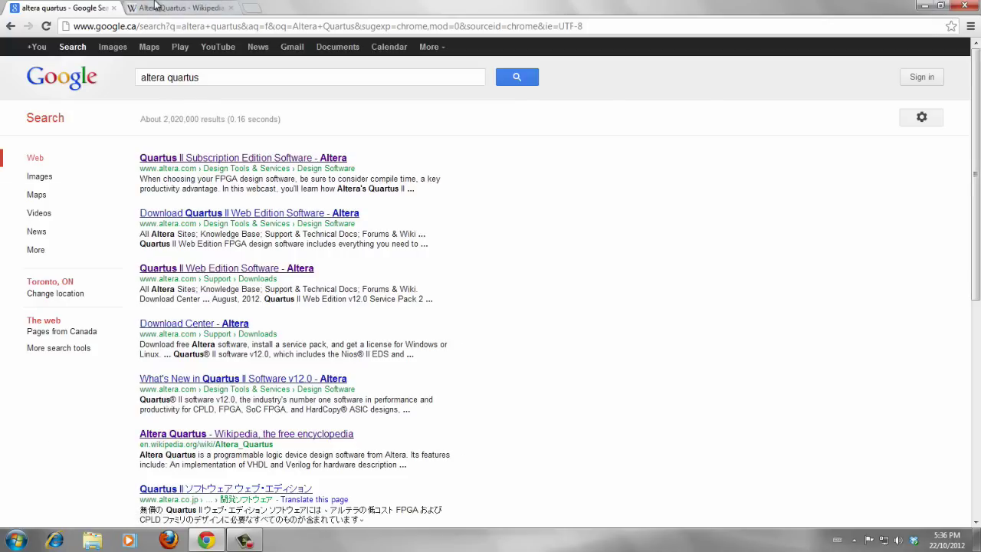
{"action": "left_click", "coordinate": [165, 8]}
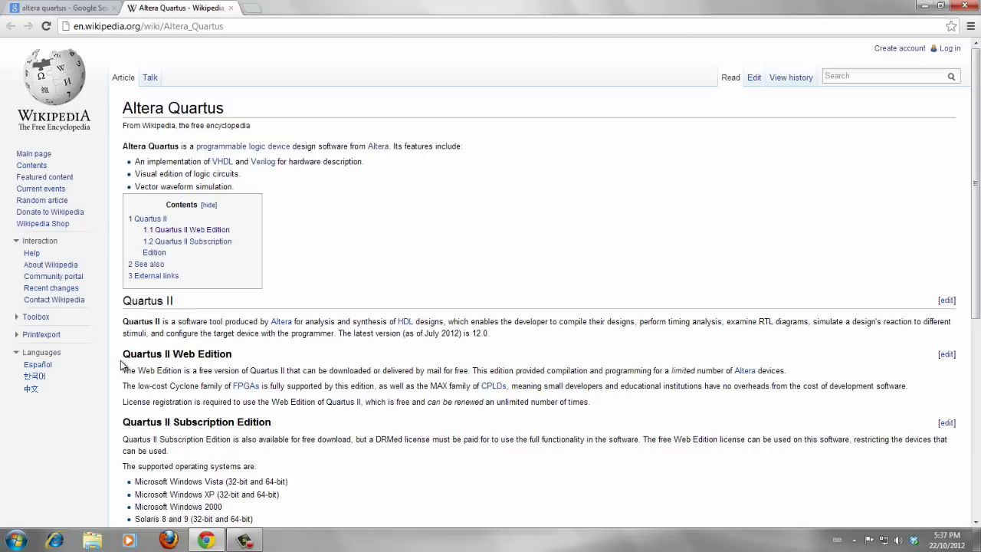
{"action": "left_click_drag", "start_coordinate": [123, 354], "coordinate": [244, 353]}
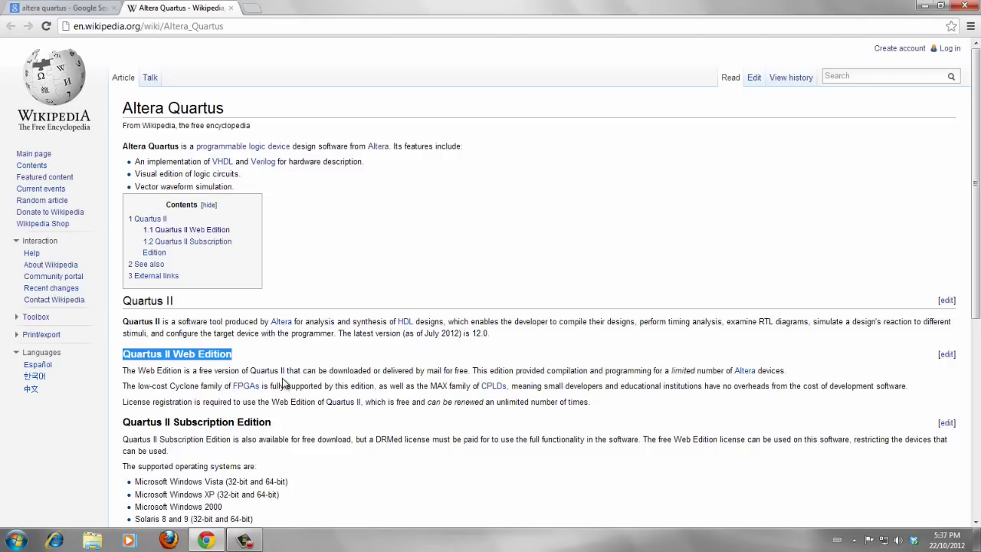
{"action": "left_click_drag", "start_coordinate": [670, 371], "coordinate": [790, 368]}
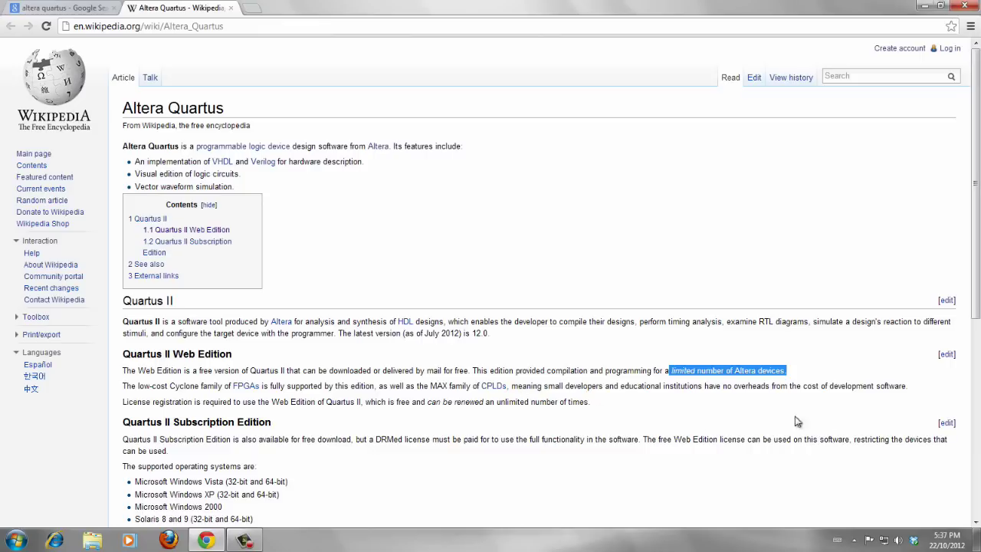
Step: Clear the highlight and scroll down the article to the External links section
{"action": "left_click", "coordinate": [517, 431]}
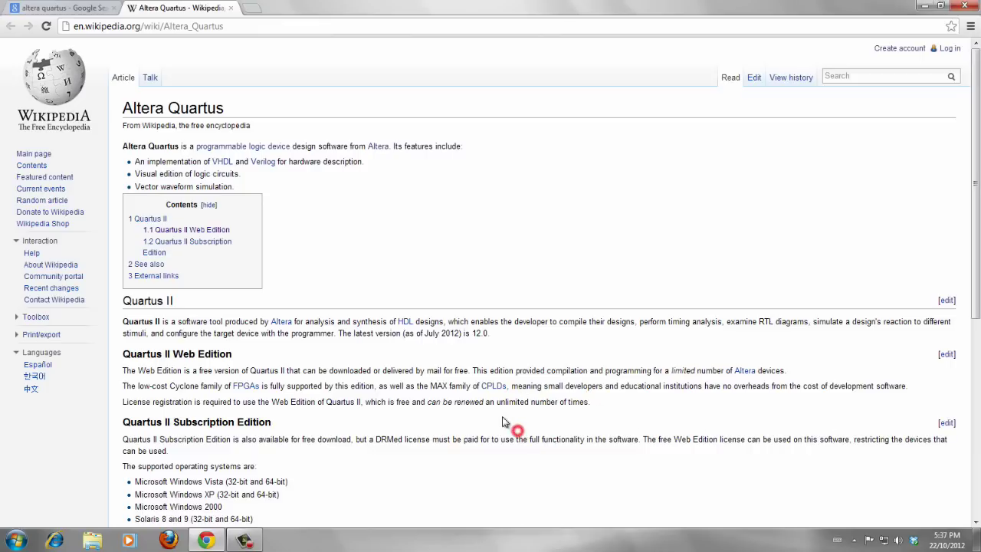
{"action": "scroll", "coordinate": [502, 420], "scroll_direction": "down", "scroll_amount": 3}
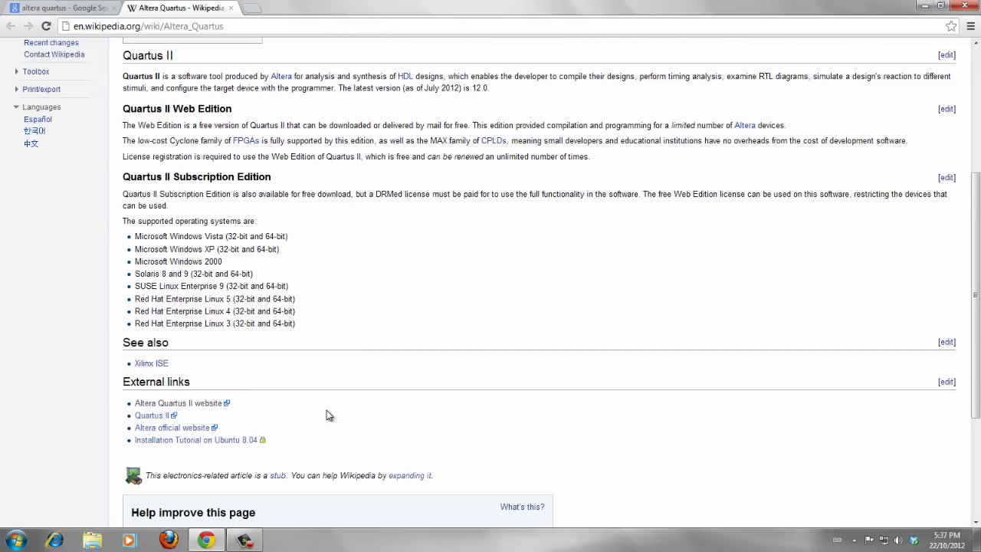
{"action": "scroll", "coordinate": [329, 406], "scroll_direction": "up", "scroll_amount": 3}
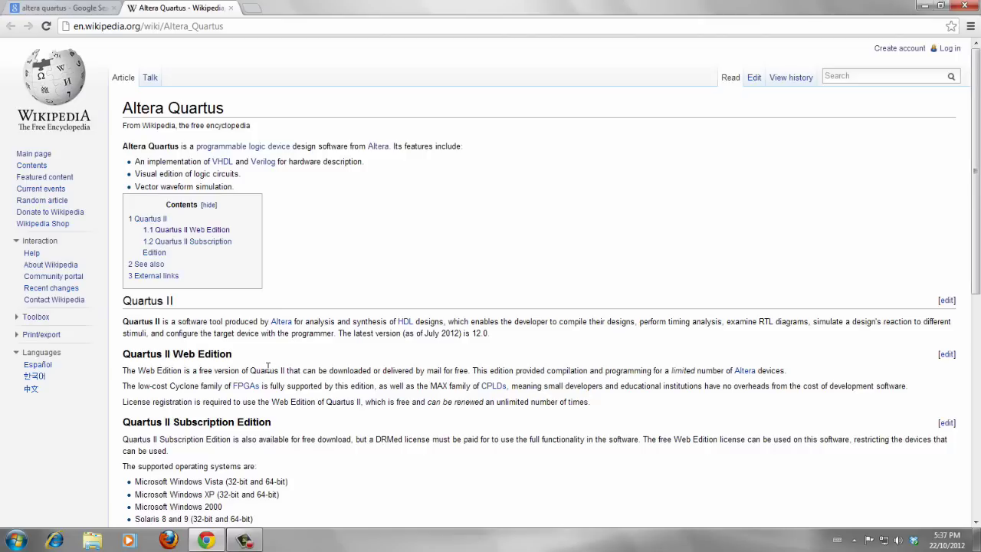
{"action": "scroll", "coordinate": [335, 422], "scroll_direction": "down", "scroll_amount": 2}
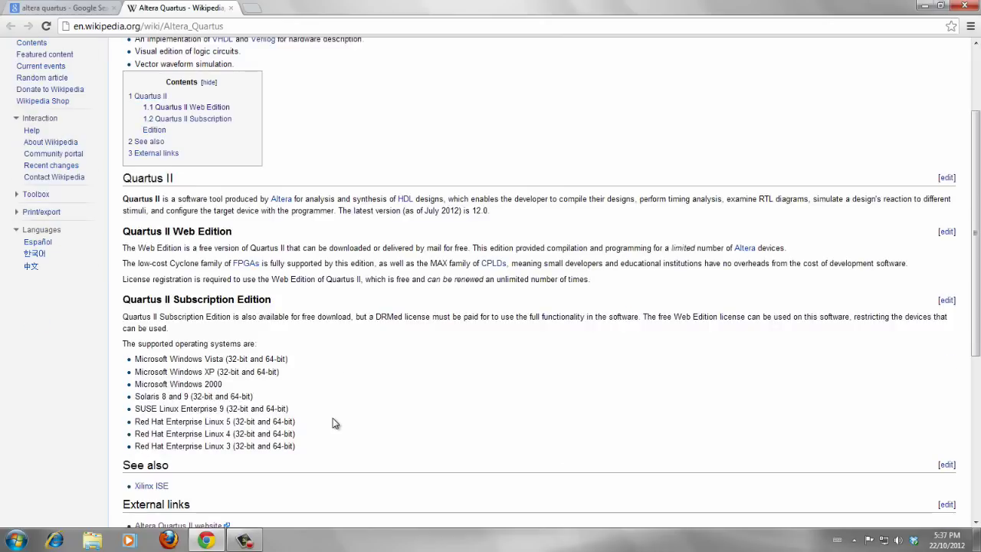
{"action": "scroll", "coordinate": [332, 423], "scroll_direction": "down", "scroll_amount": 2}
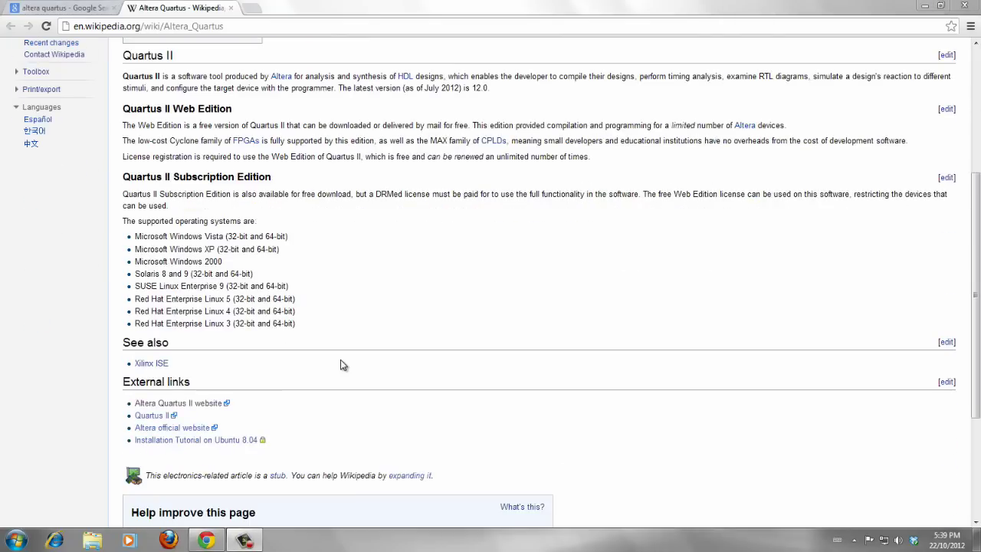
{"action": "scroll", "coordinate": [343, 365], "scroll_direction": "down", "scroll_amount": 1}
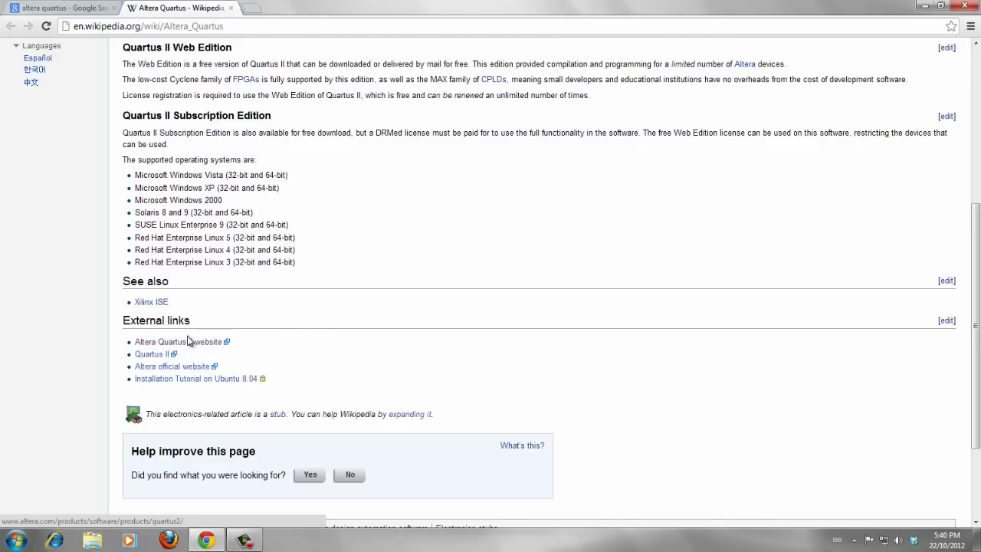
Step: Open the 'Altera Quartus II website' link in a new tab and view the Subscription Edition page
{"action": "middle_click", "coordinate": [146, 347]}
{"action": "left_click", "coordinate": [295, 7]}
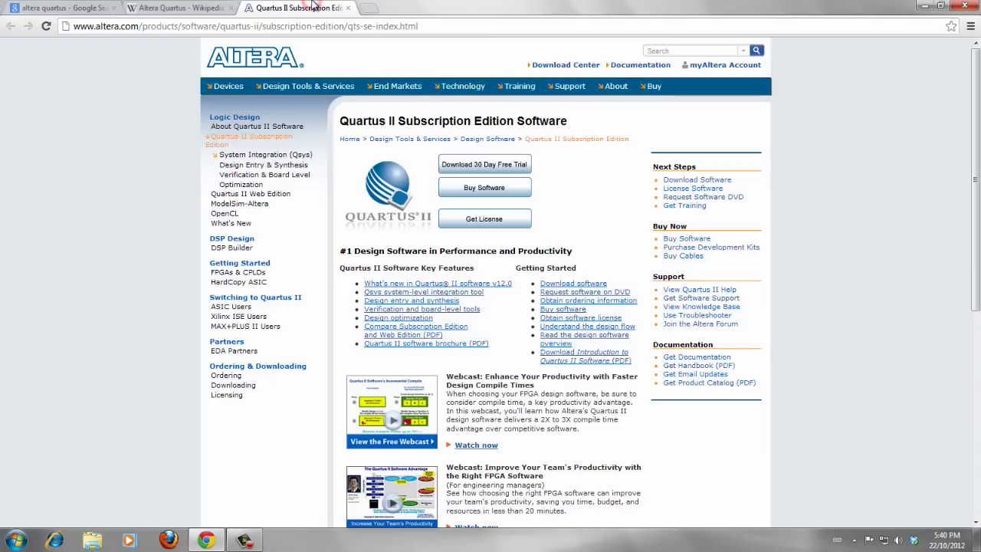
{"action": "left_click", "coordinate": [46, 6]}
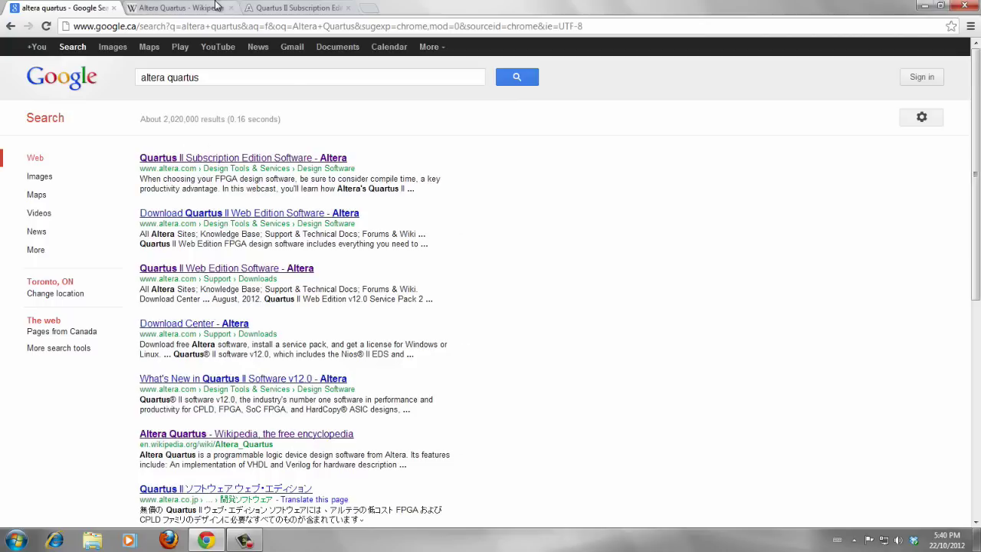
{"action": "left_click", "coordinate": [291, 6]}
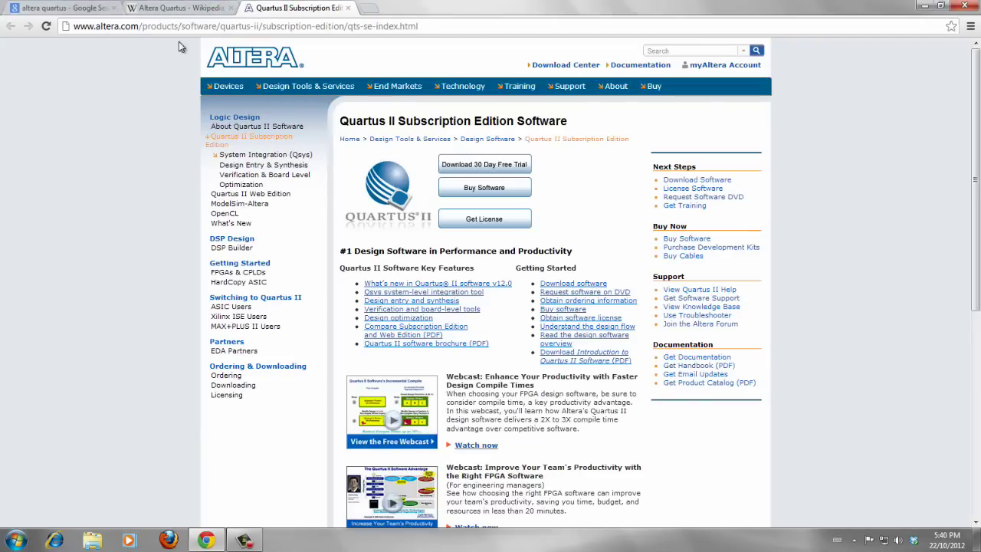
{"action": "mouse_move", "coordinate": [411, 102]}
Step: Check the Wikipedia article again, then scroll through the Subscription Edition page's features
{"action": "left_click", "coordinate": [178, 8]}
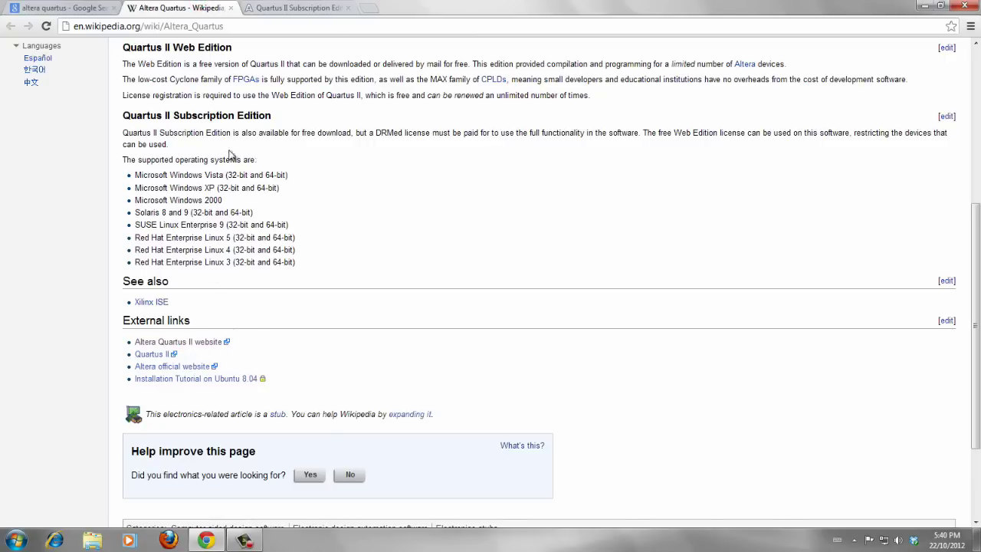
{"action": "left_click", "coordinate": [269, 8]}
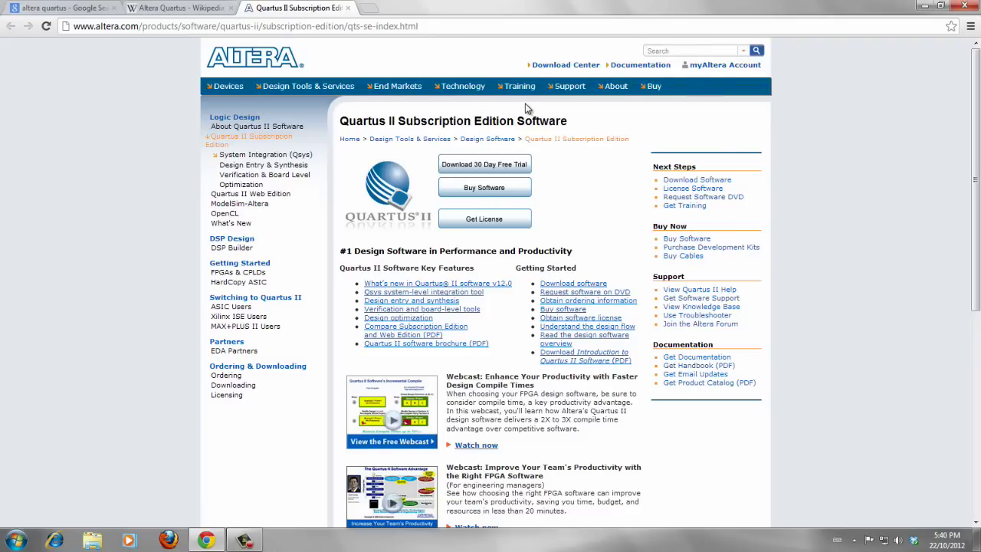
{"action": "mouse_move", "coordinate": [520, 87]}
{"action": "scroll", "coordinate": [605, 183], "scroll_direction": "down", "scroll_amount": 5}
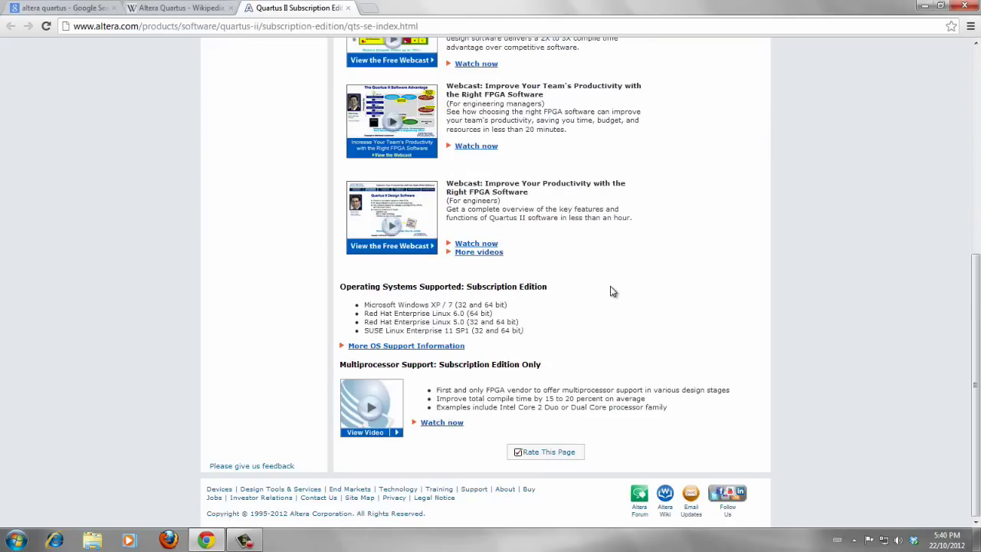
{"action": "scroll", "coordinate": [519, 329], "scroll_direction": "up", "scroll_amount": 1}
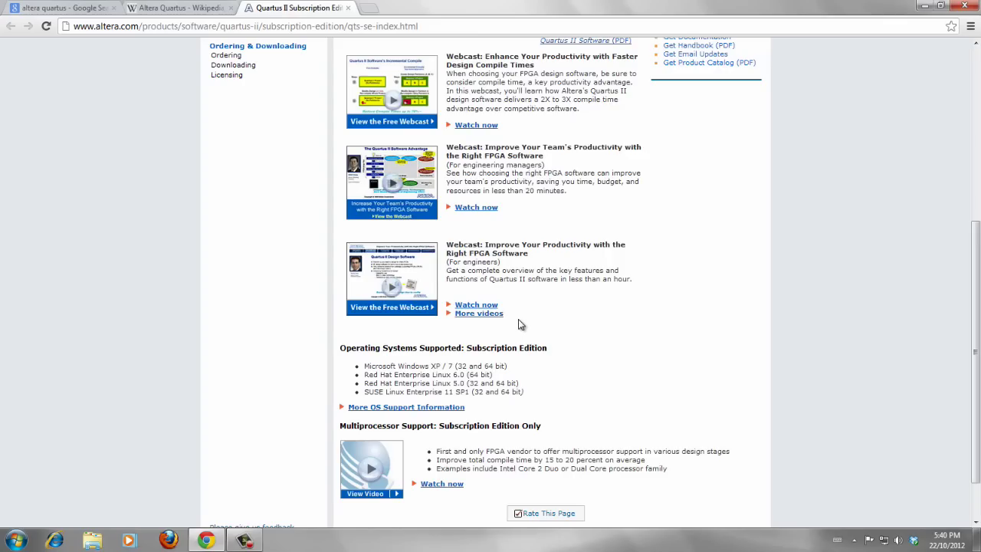
{"action": "scroll", "coordinate": [536, 314], "scroll_direction": "up", "scroll_amount": 3}
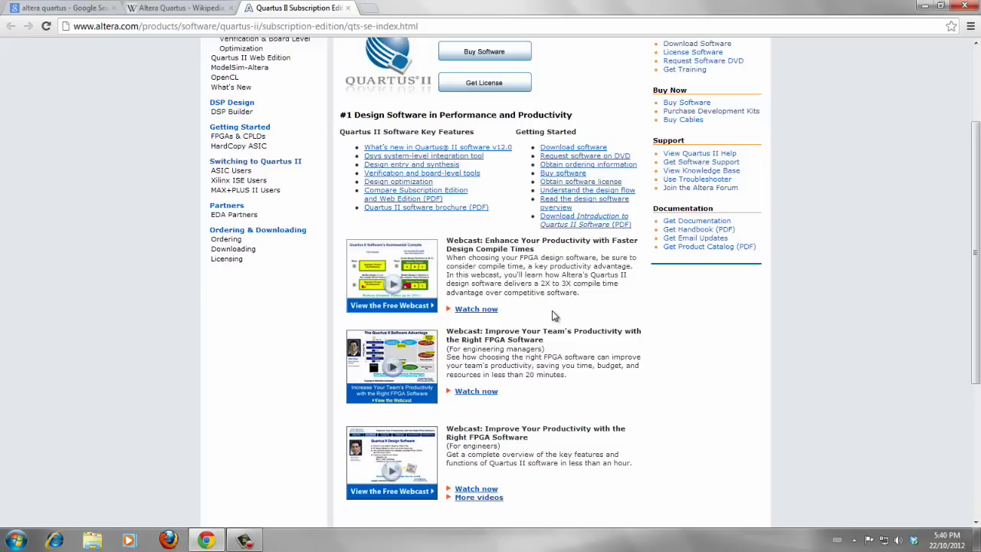
{"action": "scroll", "coordinate": [681, 323], "scroll_direction": "up", "scroll_amount": 2}
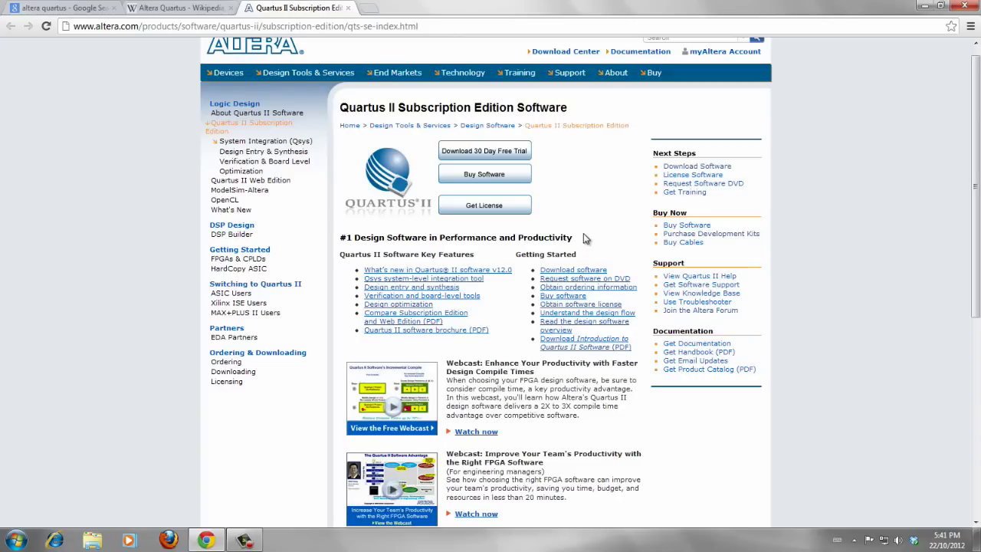
Step: Go to the Quartus II downloads and follow the Quartus II Web Edition link under Other Individual Download Files
{"action": "left_click", "coordinate": [671, 167]}
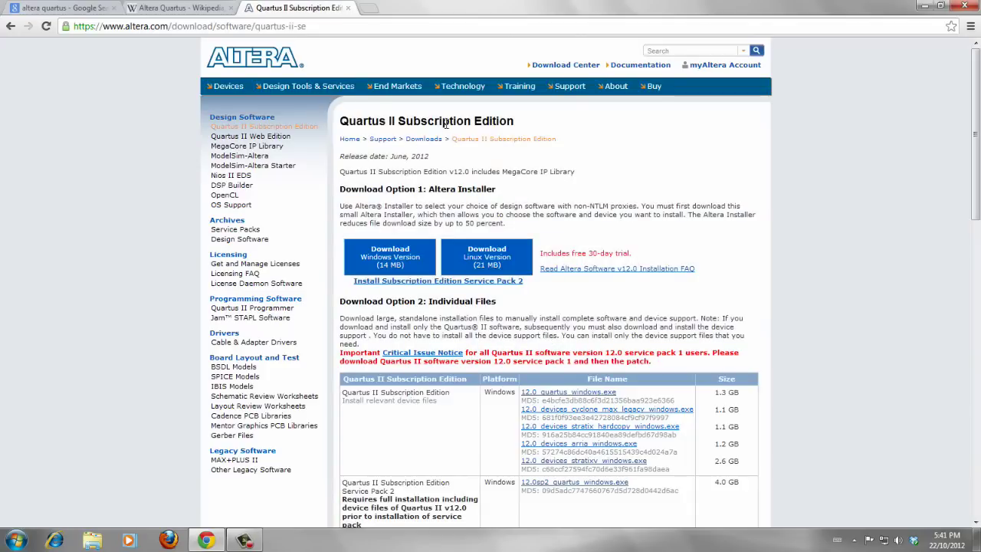
{"action": "scroll", "coordinate": [539, 322], "scroll_direction": "down", "scroll_amount": 3}
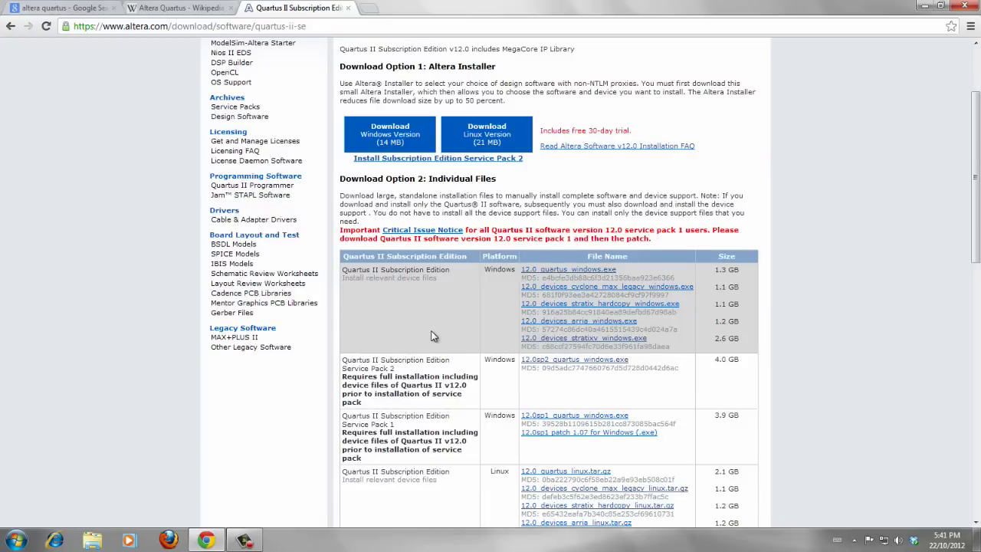
{"action": "scroll", "coordinate": [437, 337], "scroll_direction": "down", "scroll_amount": 5}
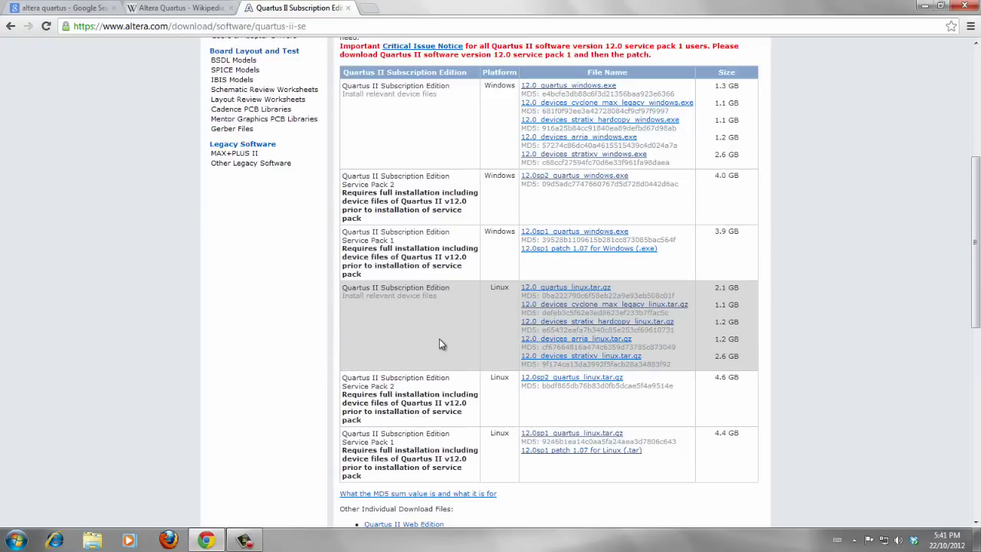
{"action": "scroll", "coordinate": [439, 339], "scroll_direction": "down", "scroll_amount": 5}
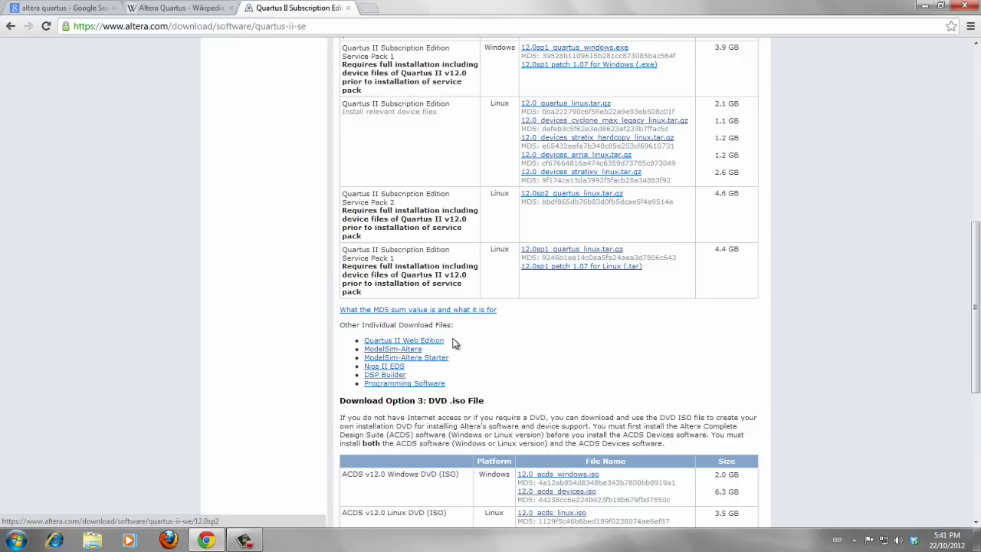
{"action": "left_click_drag", "start_coordinate": [453, 344], "coordinate": [451, 342]}
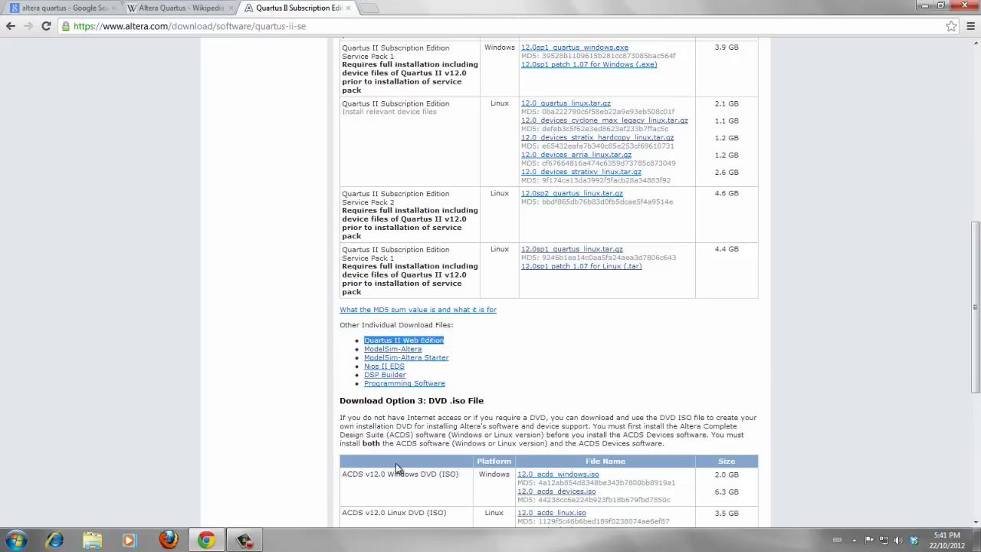
{"action": "left_click", "coordinate": [432, 341]}
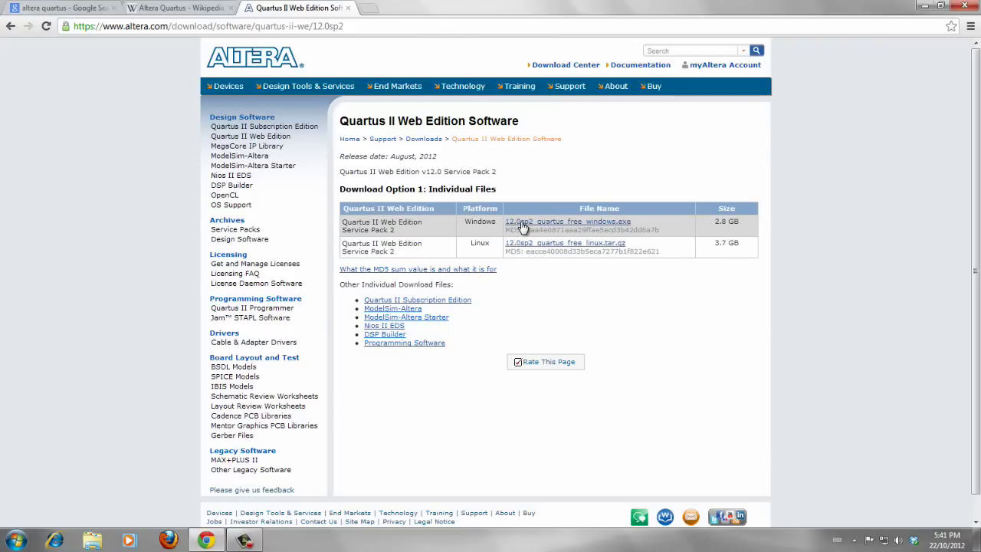
Step: Request the 12.0sp2_quartus_free_windows.exe installer from the Web Edition download table
{"action": "left_click", "coordinate": [569, 223]}
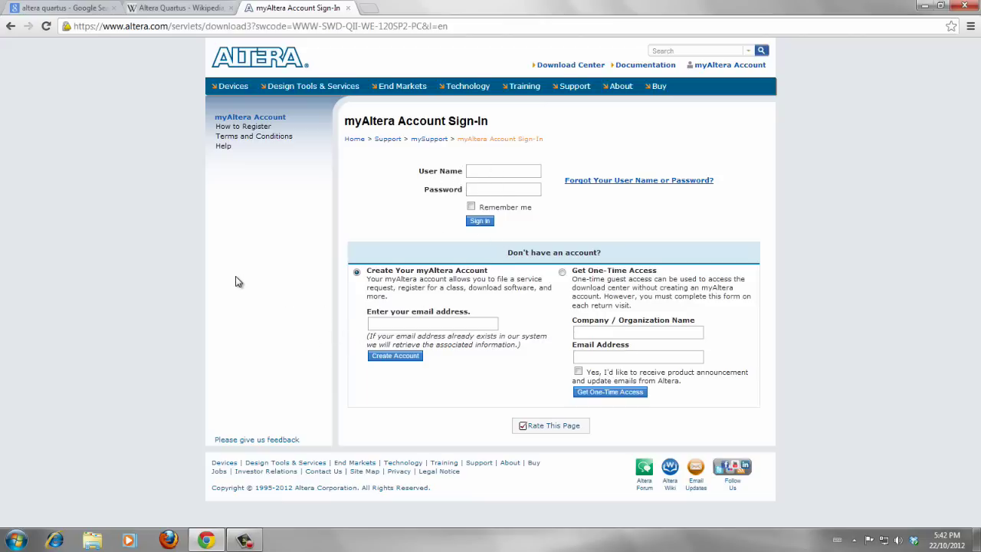
Step: Enter an e-mail address from autocomplete under Create Your myAltera Account and submit it
{"action": "left_click", "coordinate": [384, 325]}
{"action": "type", "text": "ta@g"}
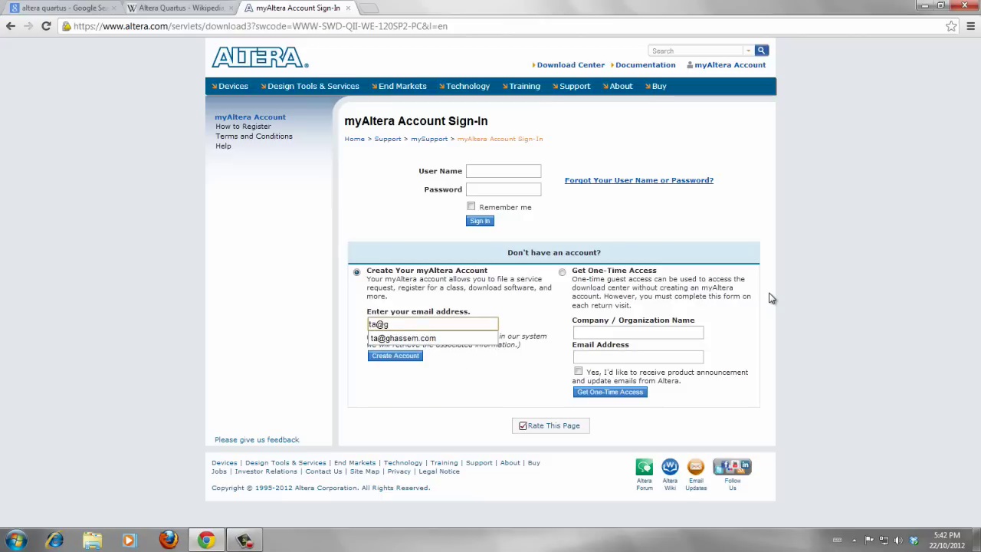
{"action": "key", "text": "Down"}
{"action": "key", "text": "Return"}
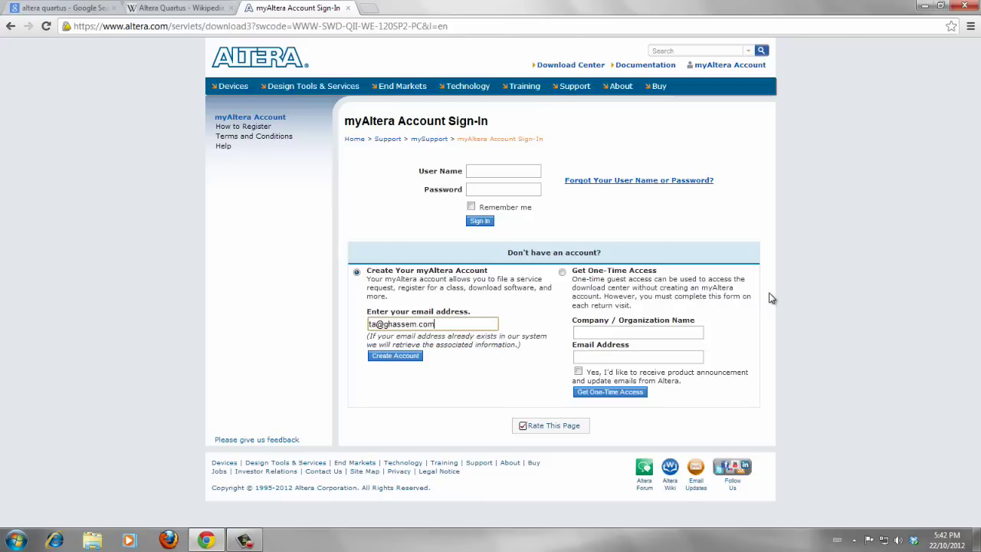
{"action": "left_click", "coordinate": [406, 358]}
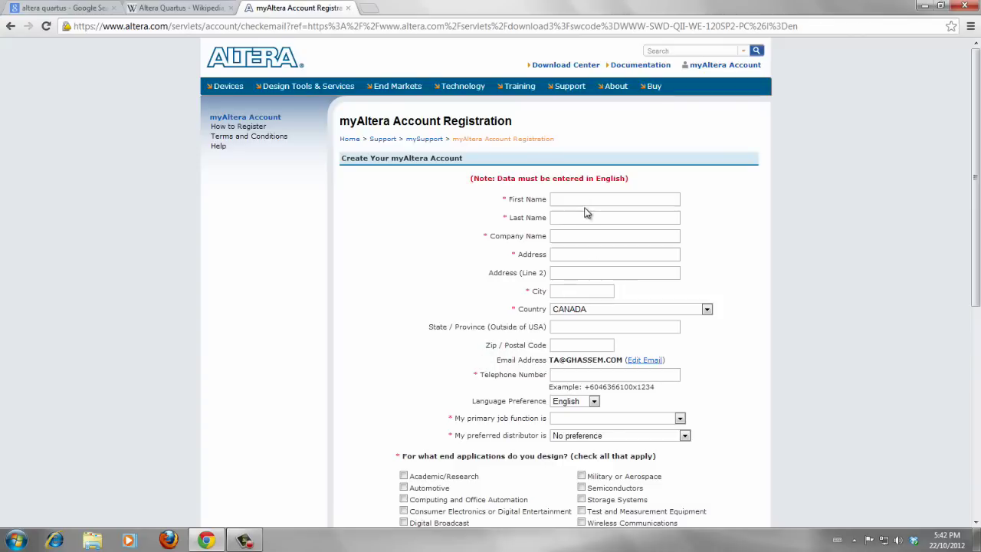
Step: Fill in first name, last name, company, street address and city from autocomplete suggestions
{"action": "left_click", "coordinate": [579, 199]}
{"action": "left_click", "coordinate": [581, 213]}
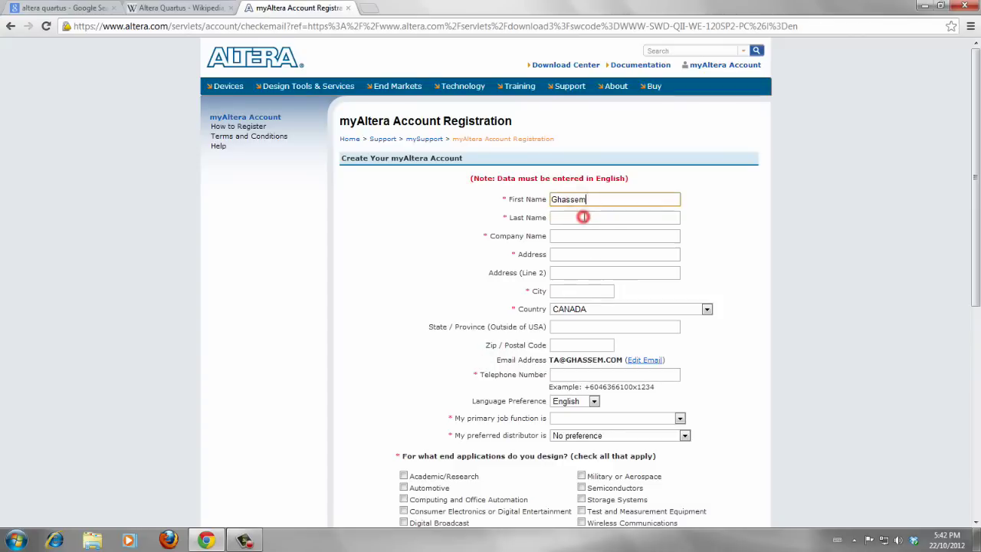
{"action": "left_click", "coordinate": [582, 217]}
{"action": "left_click", "coordinate": [582, 232]}
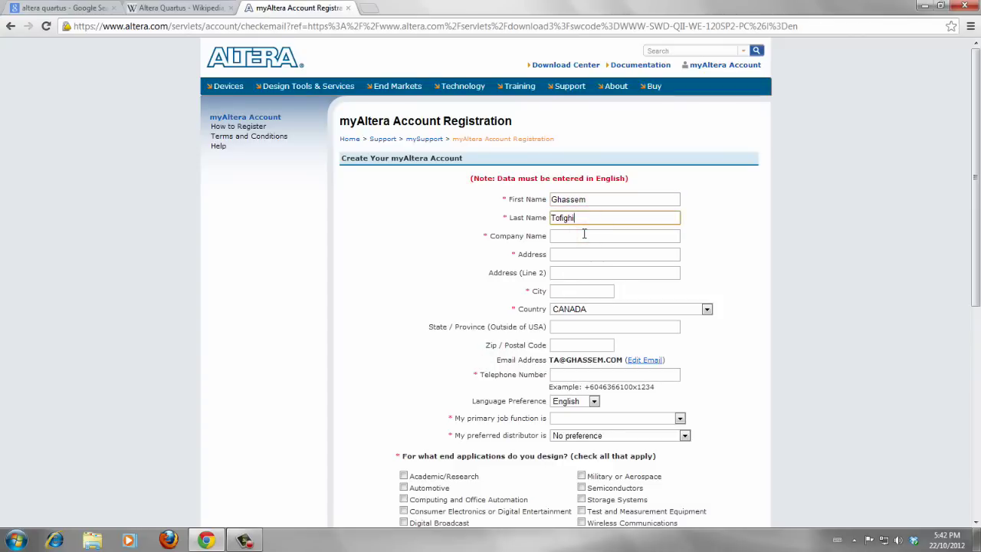
{"action": "left_click", "coordinate": [584, 235]}
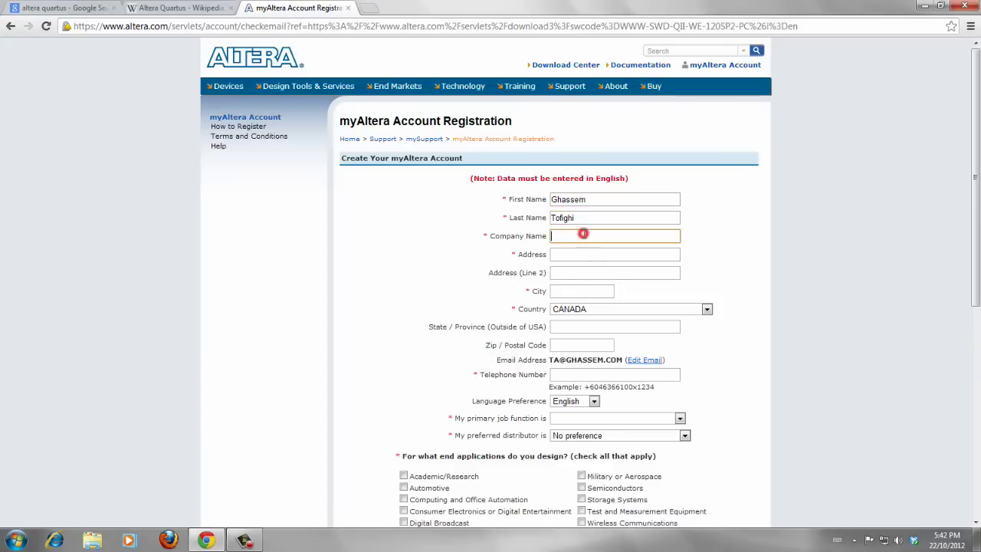
{"action": "left_click", "coordinate": [589, 246]}
{"action": "left_click", "coordinate": [595, 255]}
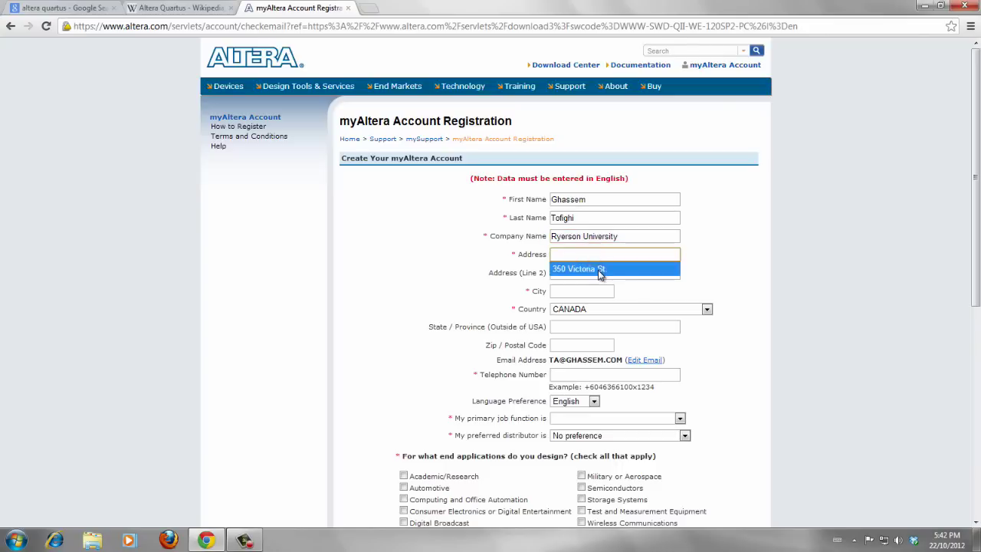
{"action": "left_click", "coordinate": [597, 273]}
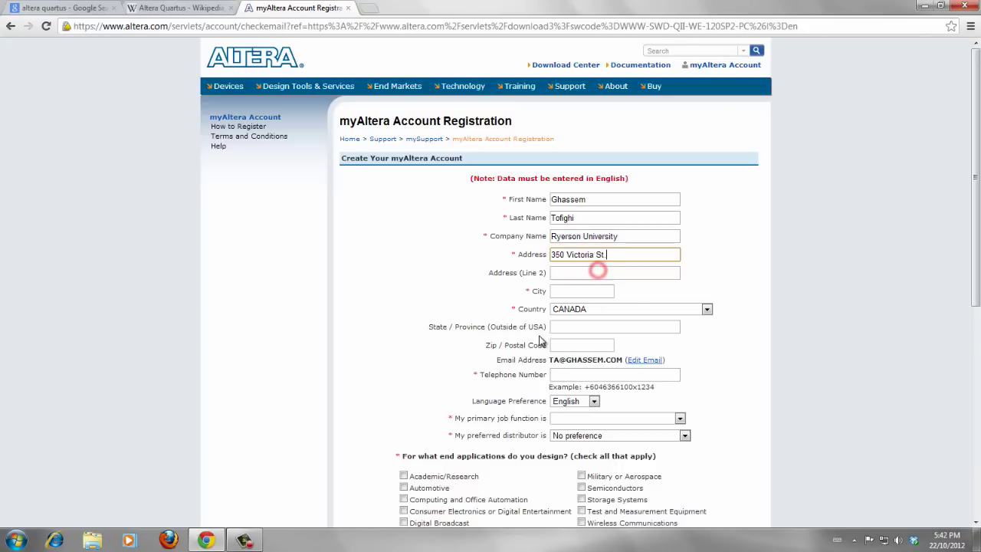
{"action": "left_click", "coordinate": [574, 291]}
{"action": "left_click", "coordinate": [579, 307]}
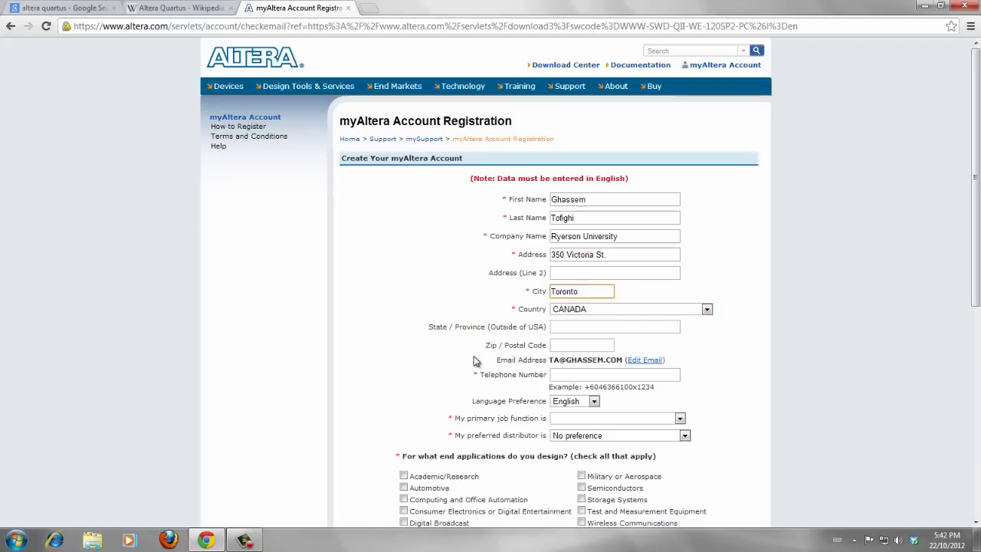
Step: Fill in the telephone number from autocomplete and tidy the digits after the plus sign
{"action": "scroll", "coordinate": [491, 349], "scroll_direction": "down", "scroll_amount": 2}
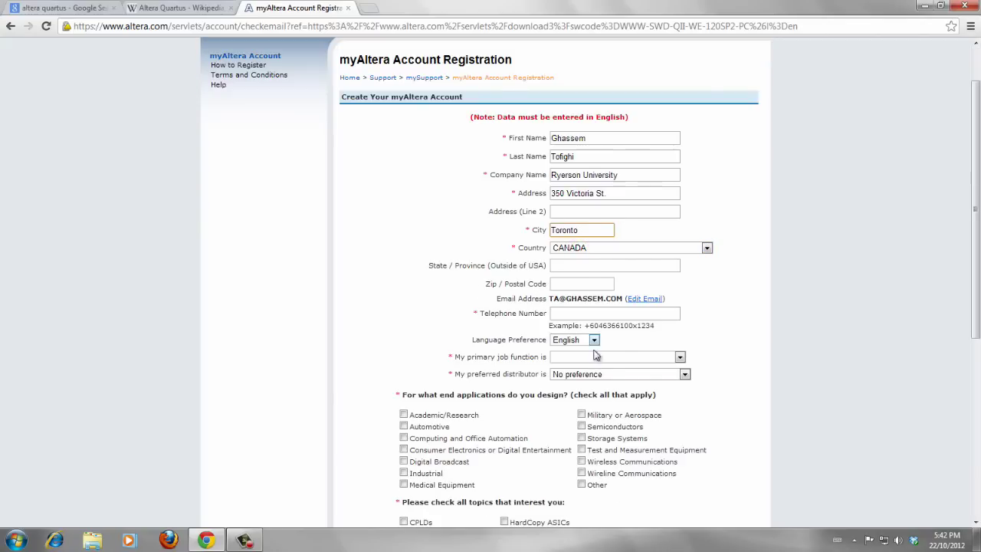
{"action": "left_click", "coordinate": [577, 315]}
{"action": "left_click", "coordinate": [574, 326]}
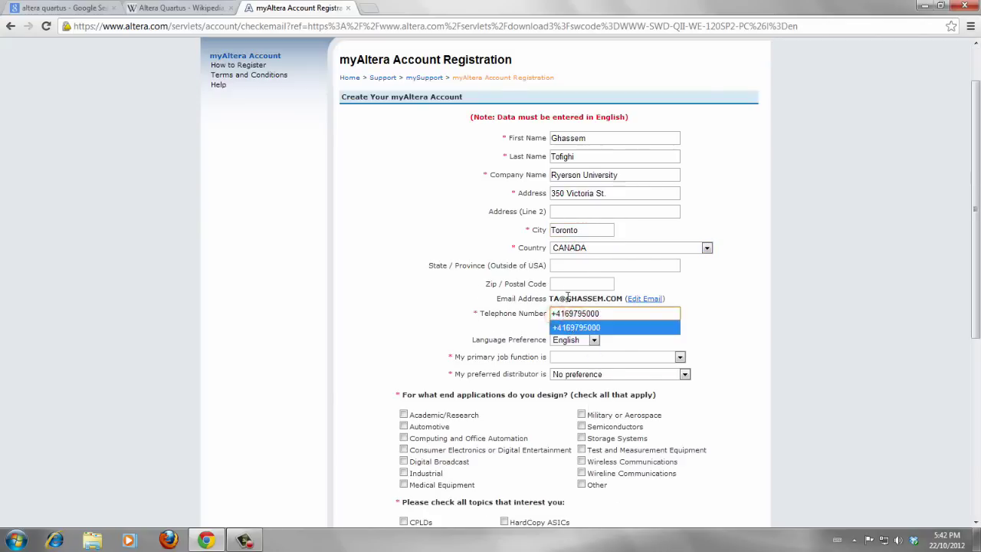
{"action": "left_click", "coordinate": [618, 314]}
{"action": "left_click", "coordinate": [785, 349]}
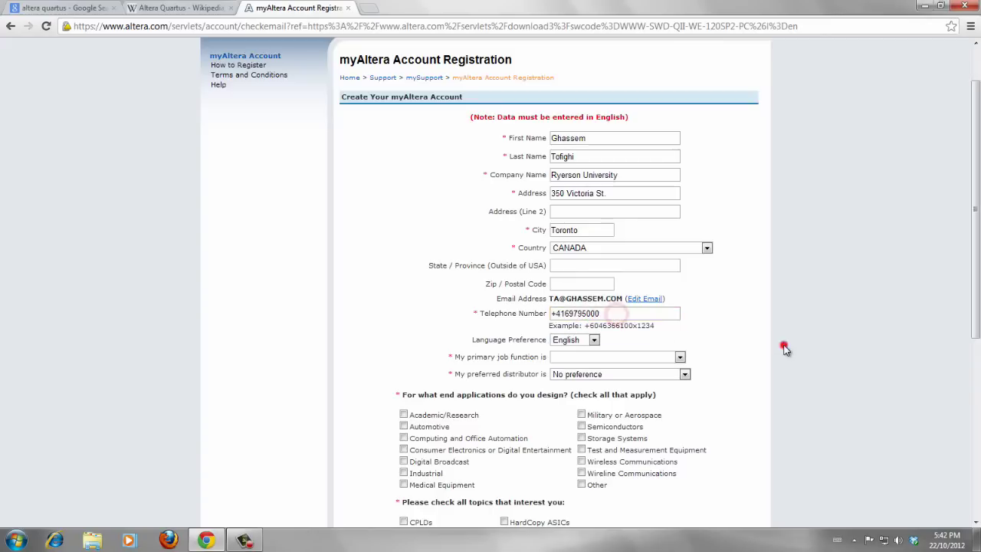
{"action": "left_click", "coordinate": [617, 314]}
{"action": "left_click", "coordinate": [555, 314]}
{"action": "type", "text": "1"}
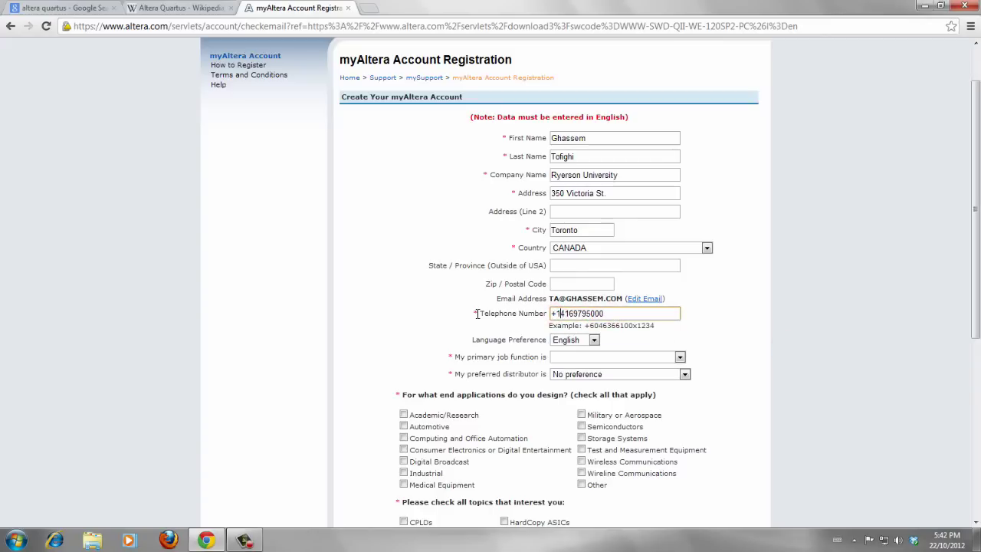
{"action": "key", "text": "BackSpace"}
{"action": "left_click", "coordinate": [476, 313]}
Step: Set job function to Academic/Research, distributor to No preference, and tick Academic/Research application
{"action": "scroll", "coordinate": [552, 360], "scroll_direction": "down", "scroll_amount": 2}
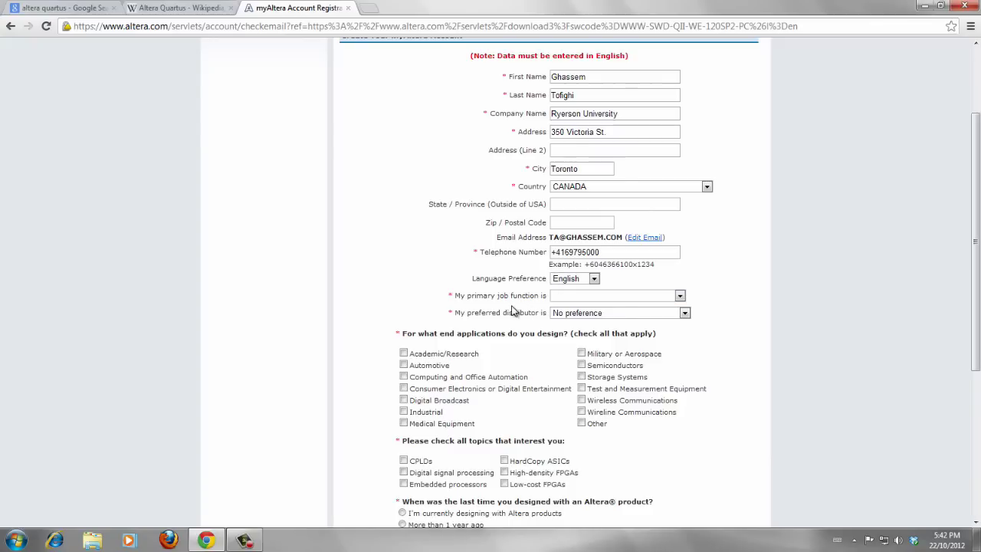
{"action": "scroll", "coordinate": [515, 312], "scroll_direction": "down", "scroll_amount": 2}
{"action": "left_click", "coordinate": [581, 234]}
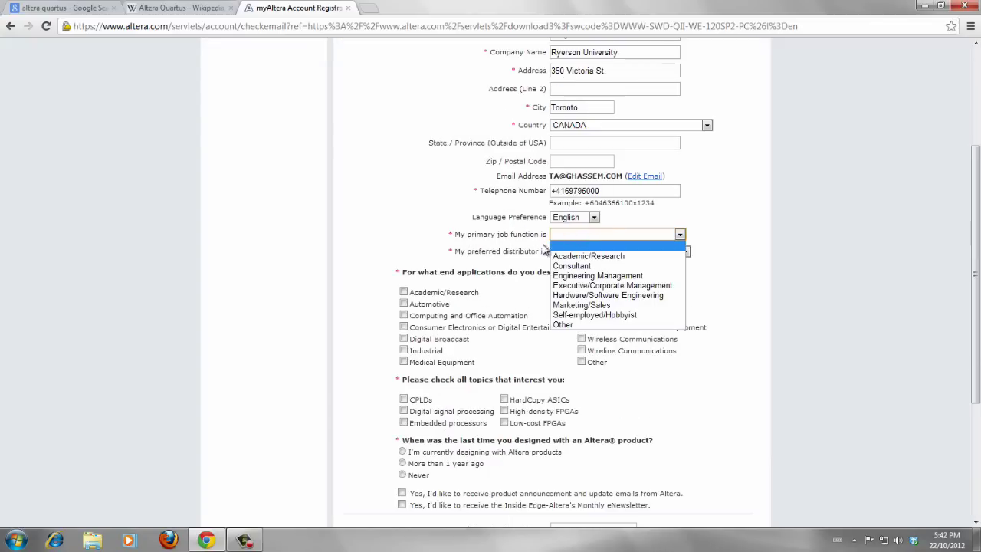
{"action": "left_click", "coordinate": [602, 257]}
{"action": "left_click", "coordinate": [606, 253]}
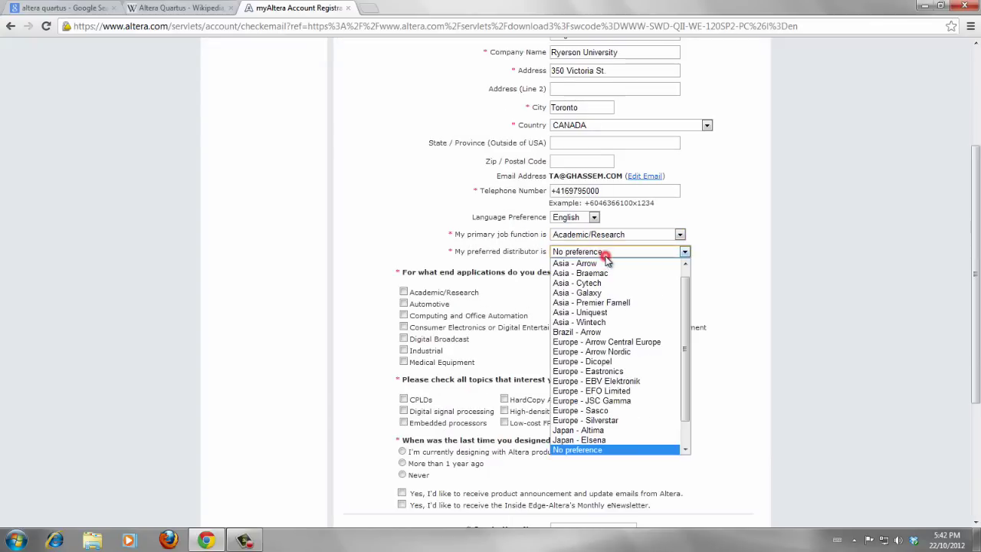
{"action": "left_click", "coordinate": [606, 254]}
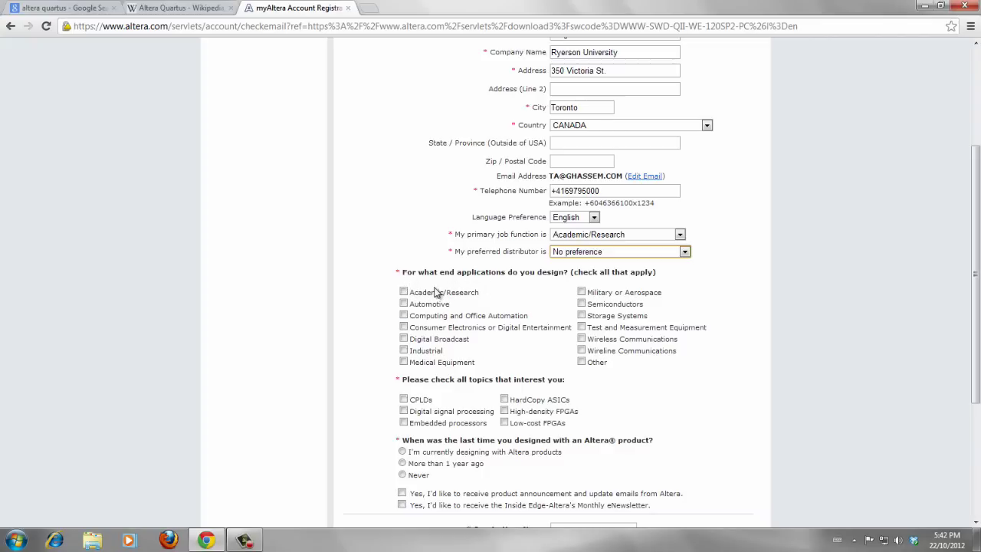
{"action": "left_click", "coordinate": [404, 292]}
Step: Tick the Low-cost FPGAs topic and select Never for the last Altera design question
{"action": "scroll", "coordinate": [482, 349], "scroll_direction": "down", "scroll_amount": 1}
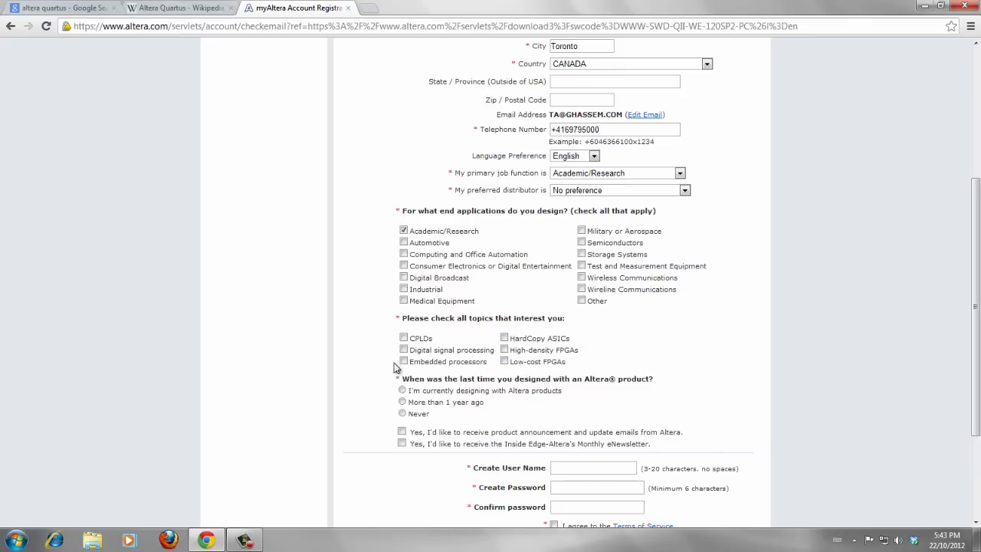
{"action": "left_click", "coordinate": [503, 361]}
{"action": "scroll", "coordinate": [568, 372], "scroll_direction": "down", "scroll_amount": 2}
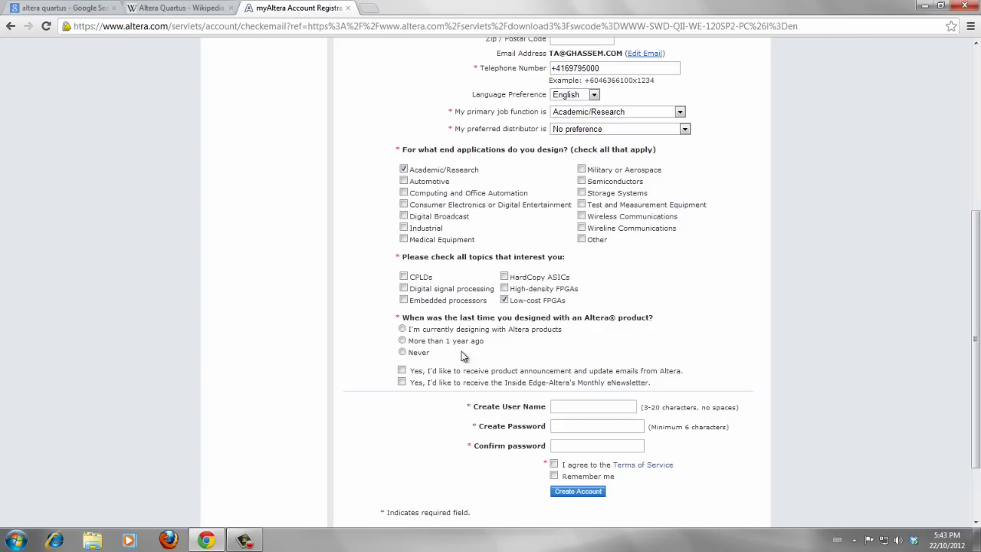
{"action": "left_click", "coordinate": [399, 329]}
{"action": "left_click", "coordinate": [423, 354]}
{"action": "scroll", "coordinate": [700, 346], "scroll_direction": "down", "scroll_amount": 2}
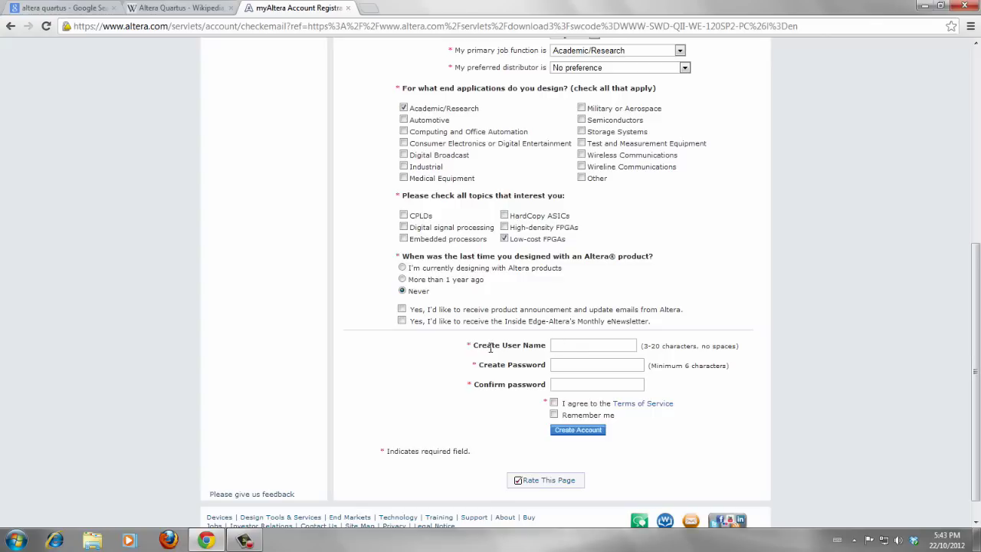
Step: Enter a user name and password, agree to the Terms of Service, and create the account
{"action": "left_click", "coordinate": [555, 346]}
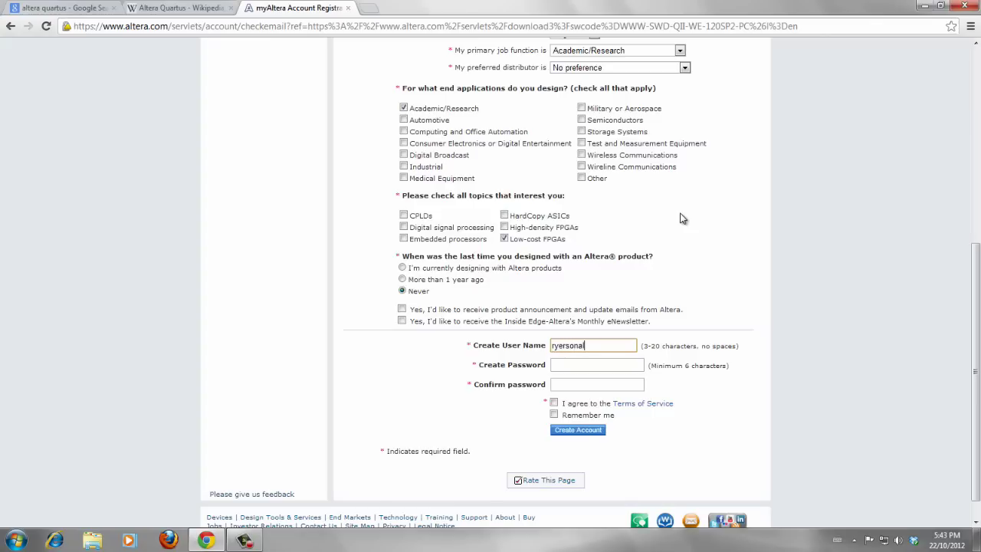
{"action": "key", "text": "Tab"}
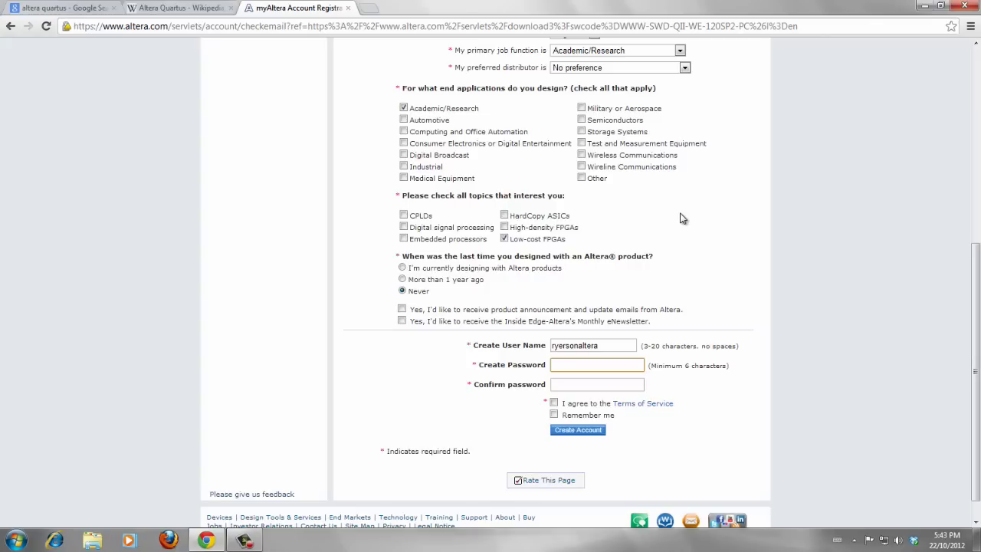
{"action": "type", "text": "•••••••••"}
{"action": "key", "text": "Tab"}
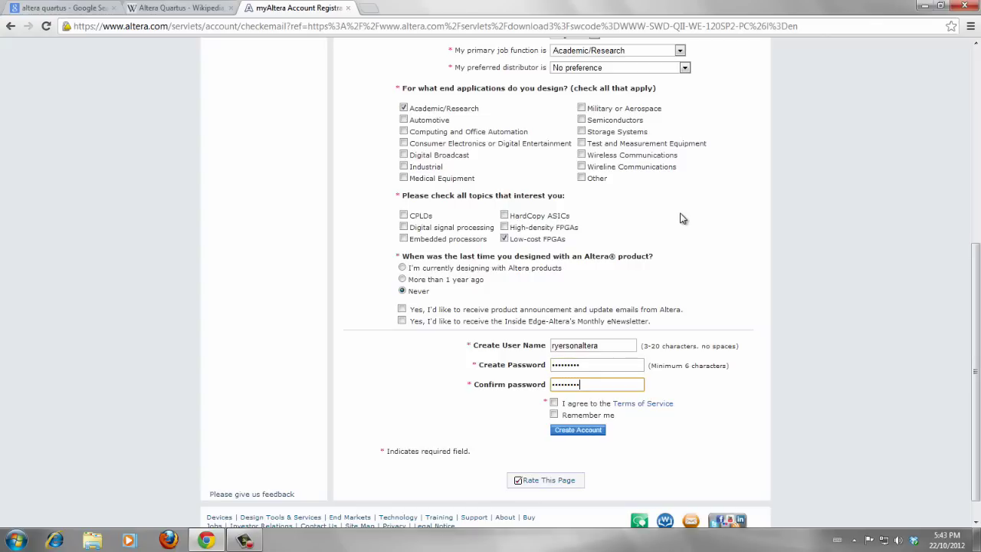
{"action": "left_click", "coordinate": [553, 403]}
{"action": "left_click", "coordinate": [588, 434]}
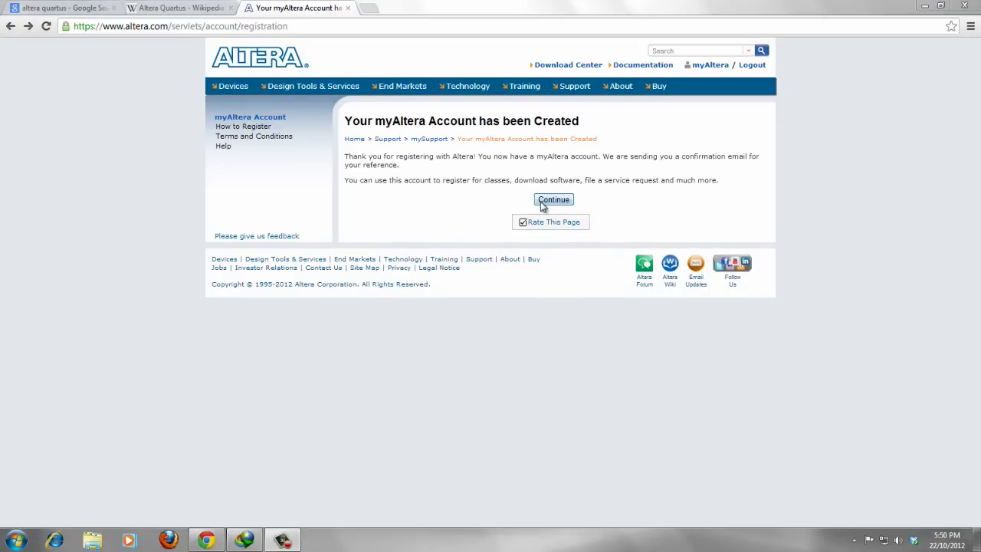
Step: Continue to the 'Thank you for downloading' page for Web Edition 12.0 SP2 and scroll through it
{"action": "left_click", "coordinate": [553, 201]}
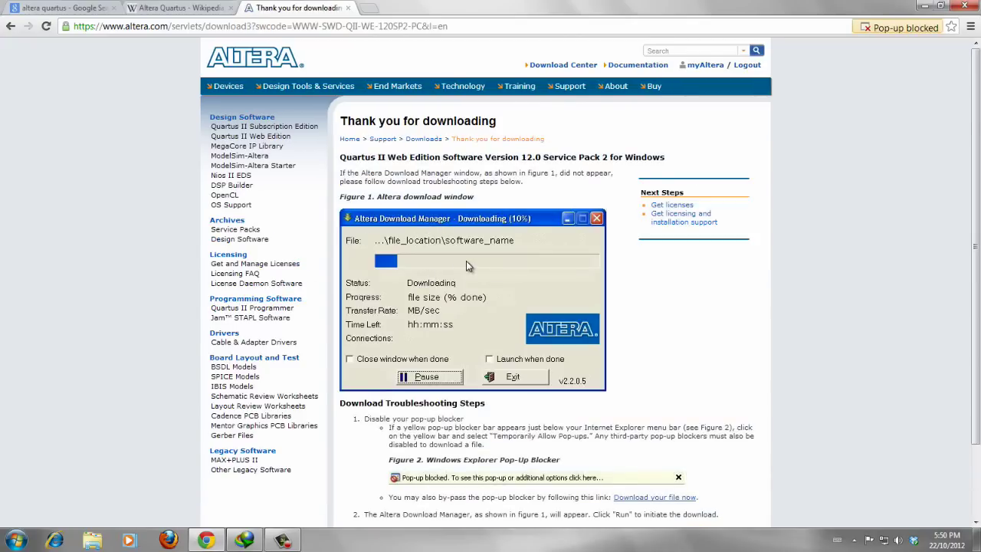
{"action": "scroll", "coordinate": [467, 265], "scroll_direction": "down", "scroll_amount": 3}
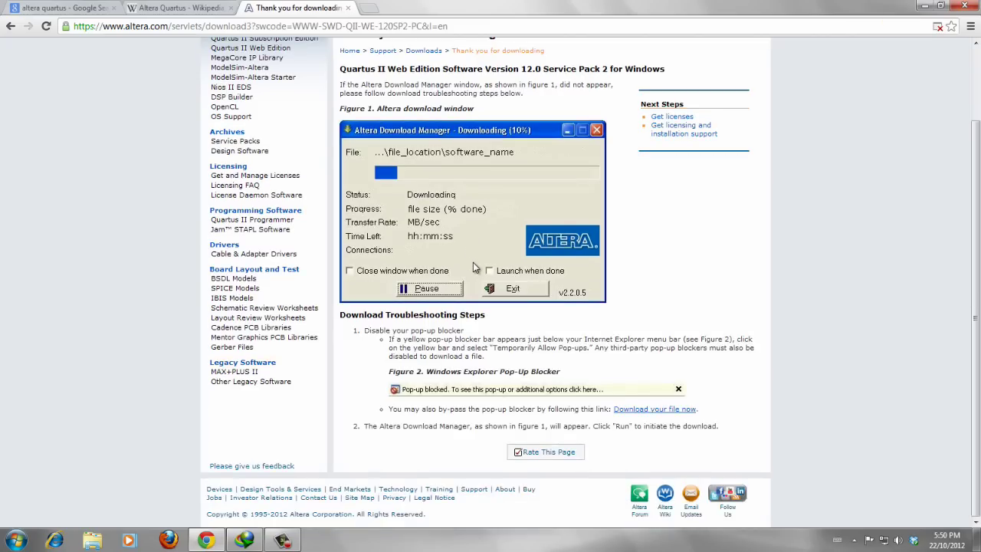
{"action": "scroll", "coordinate": [475, 249], "scroll_direction": "up", "scroll_amount": 2}
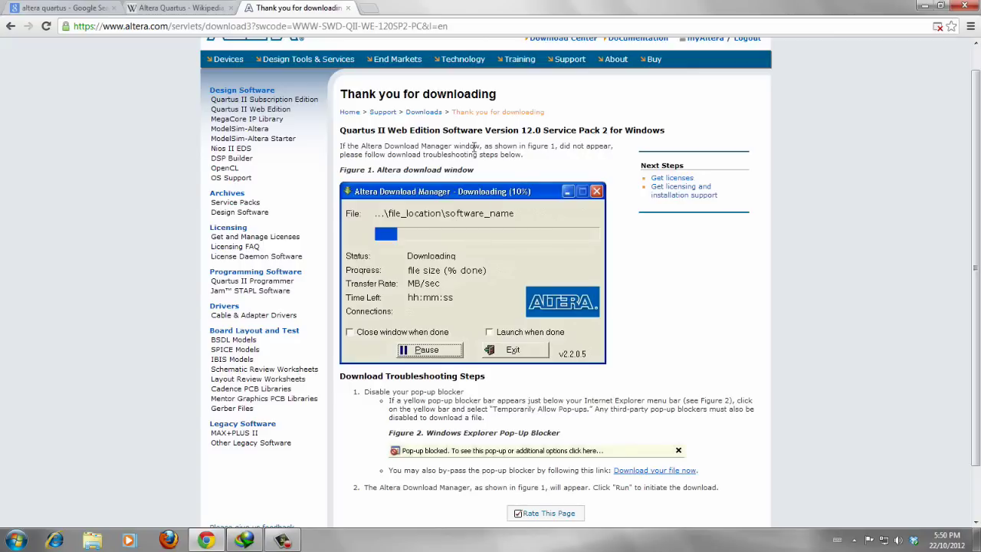
{"action": "scroll", "coordinate": [505, 307], "scroll_direction": "down", "scroll_amount": 2}
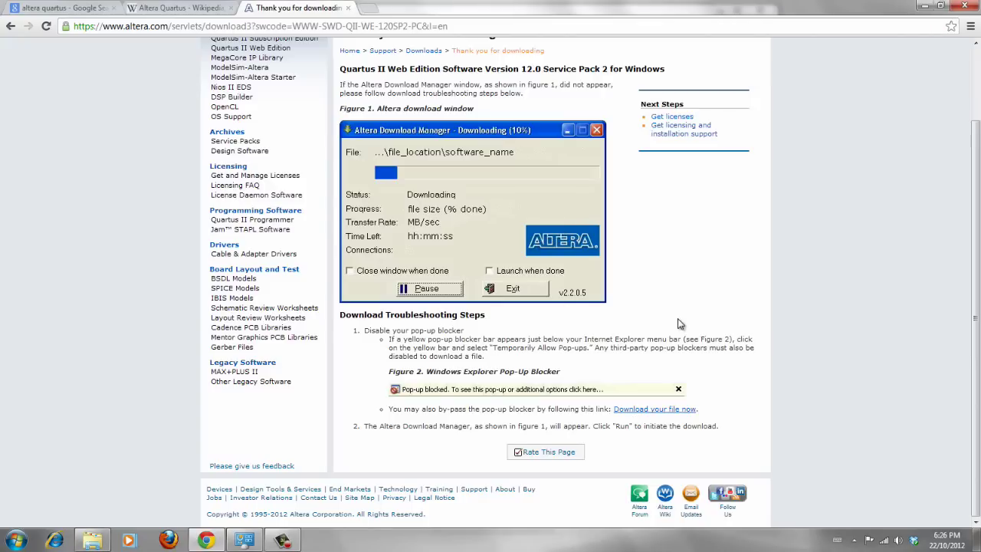
{"action": "scroll", "coordinate": [494, 272], "scroll_direction": "up", "scroll_amount": 2}
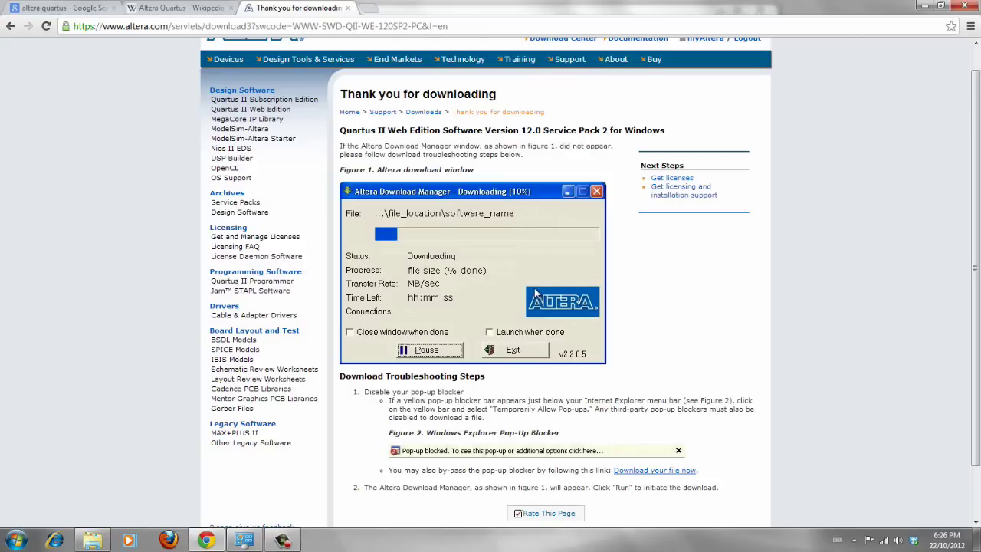
{"action": "scroll", "coordinate": [536, 287], "scroll_direction": "down", "scroll_amount": 2}
{"action": "scroll", "coordinate": [669, 298], "scroll_direction": "down", "scroll_amount": 2}
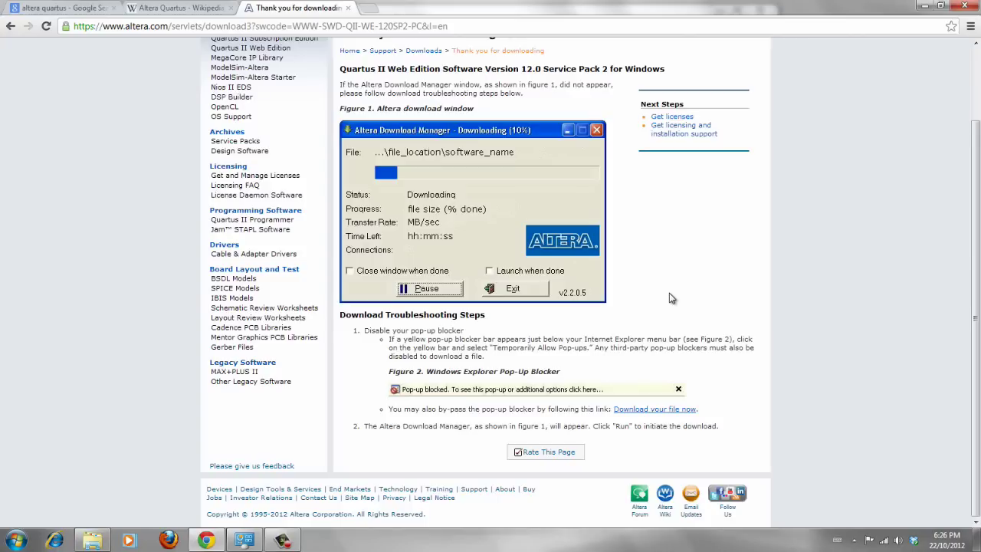
Step: Start downloading 12.0sp2_263_quartus_free_windows.exe directly, without the Download Manager
{"action": "left_click", "coordinate": [640, 414]}
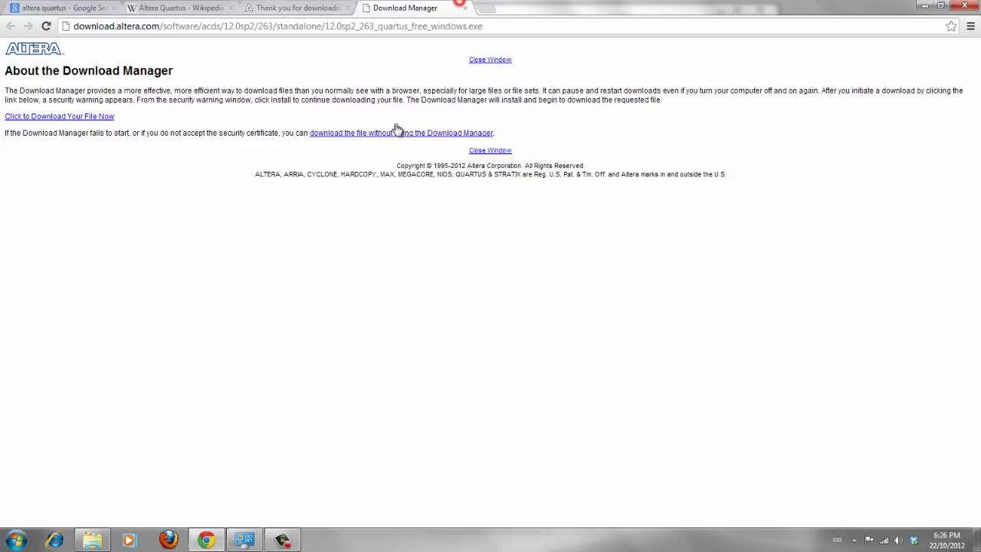
{"action": "left_click", "coordinate": [403, 135]}
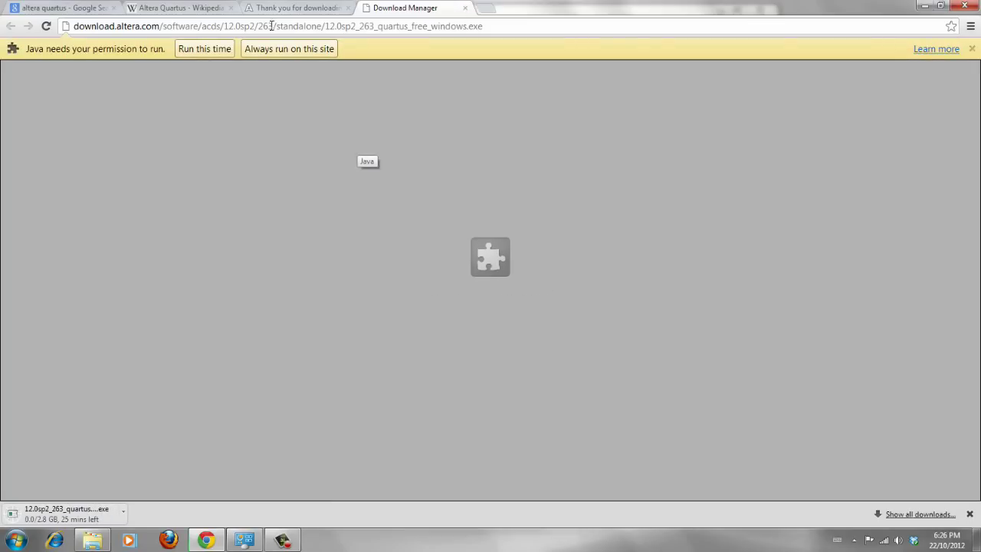
{"action": "left_click", "coordinate": [242, 6]}
{"action": "left_click", "coordinate": [430, 7]}
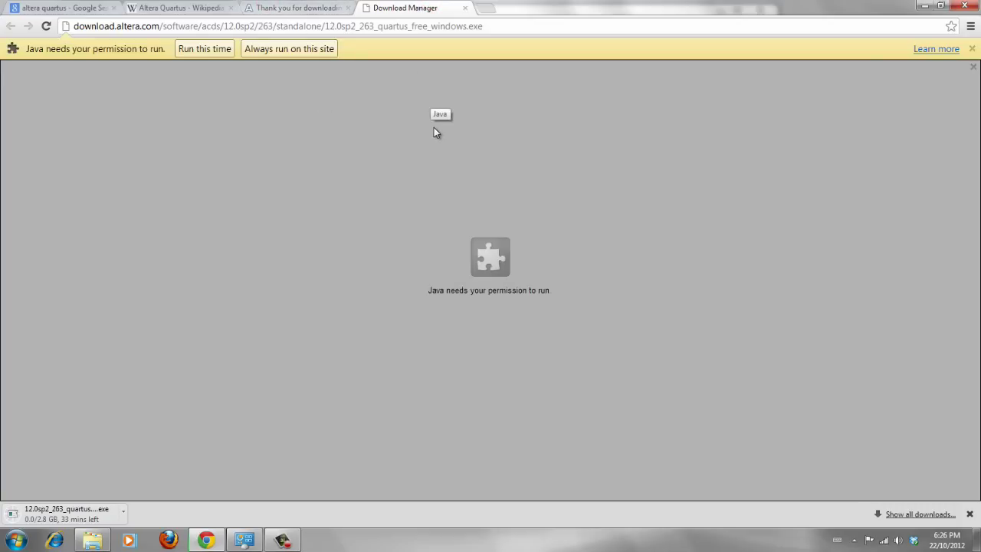
Step: Close the extra Download Manager tabs and open the downloads list with Ctrl+J
{"action": "middle_click", "coordinate": [428, 6]}
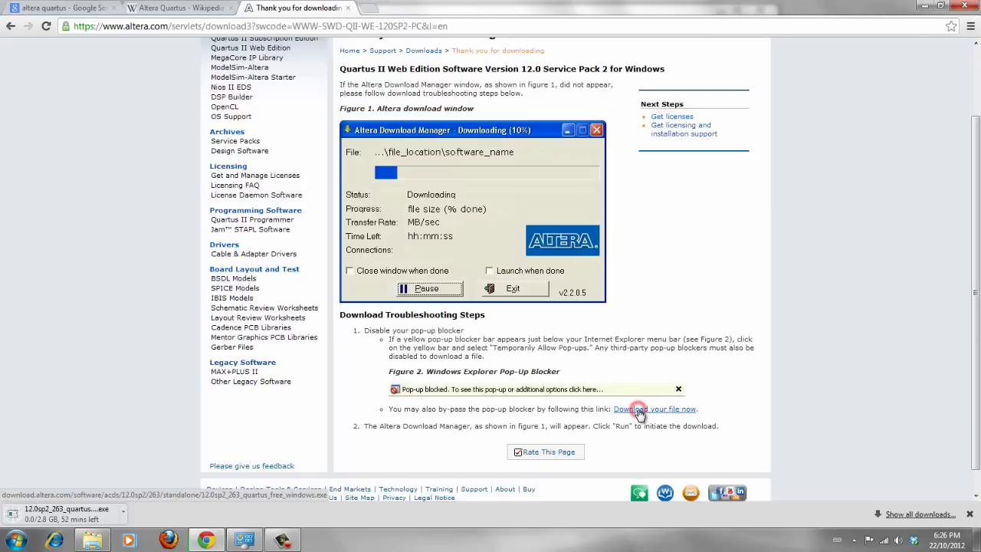
{"action": "left_click", "coordinate": [621, 409]}
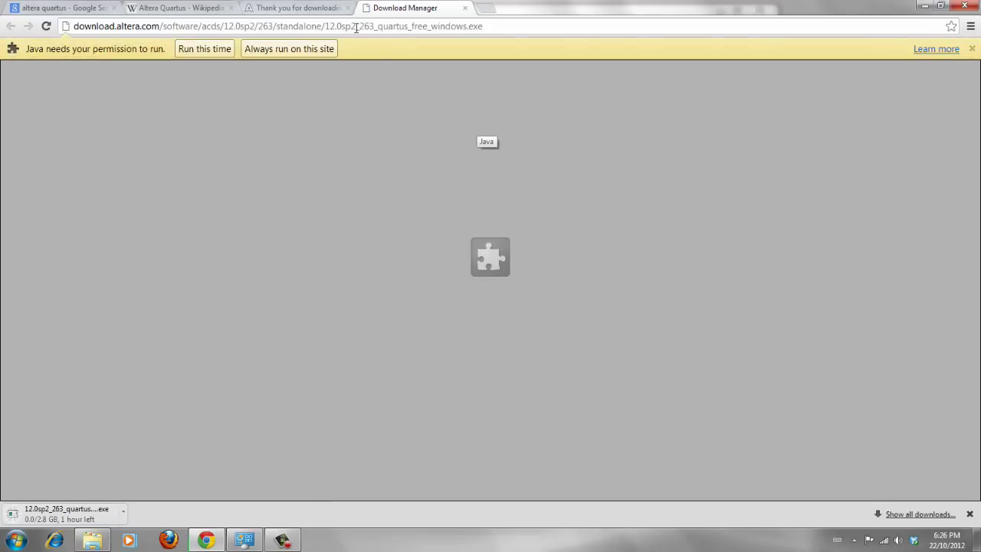
{"action": "middle_click", "coordinate": [372, 13]}
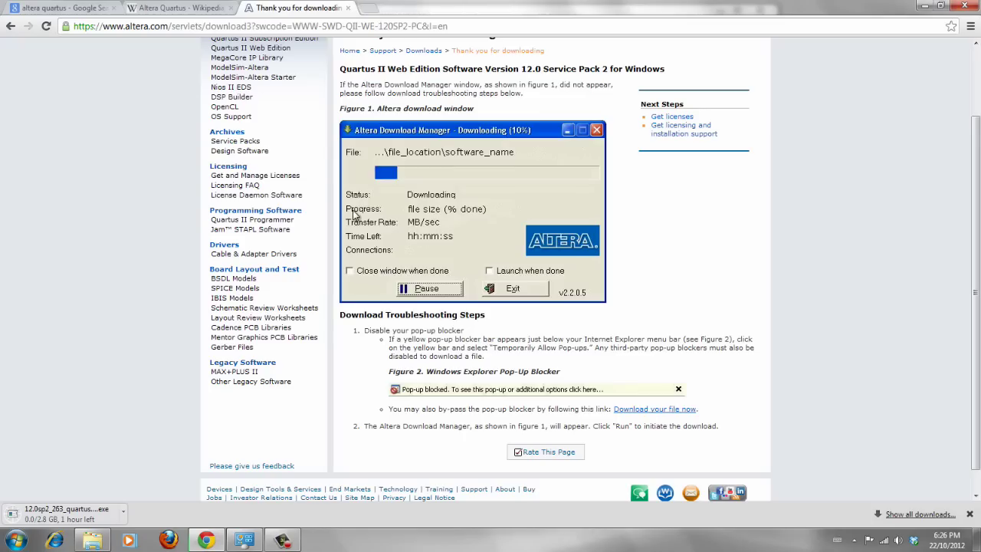
{"action": "key", "text": "ctrl+j"}
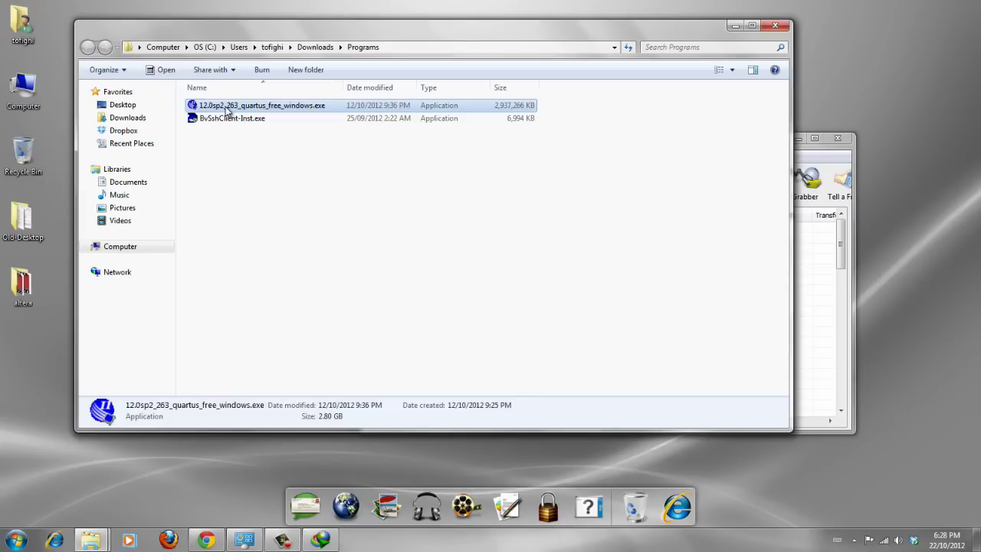
Step: Run 12.0sp2_263_quartus_free_windows.exe, dismiss Internet Download Manager, and extract the installer files
{"action": "double_click", "coordinate": [226, 108]}
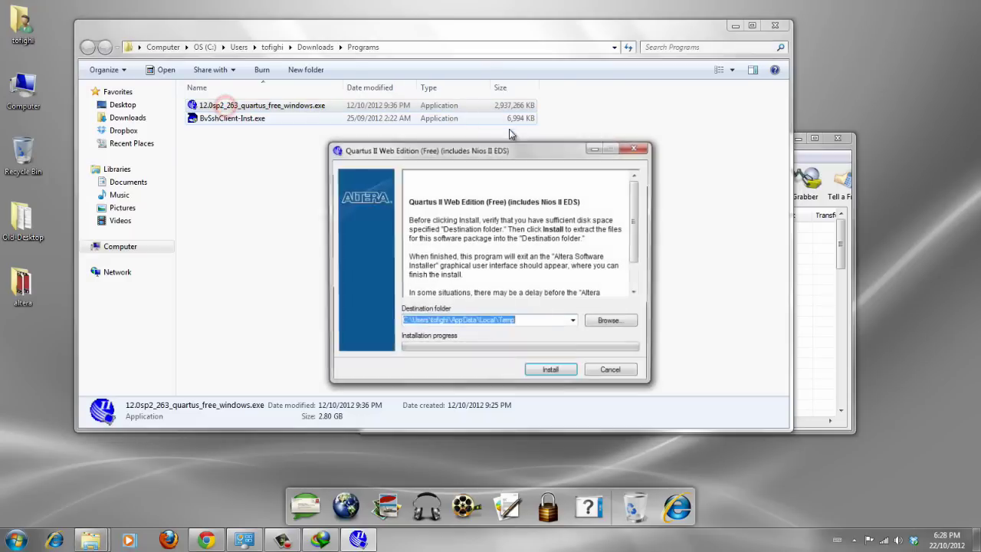
{"action": "left_click", "coordinate": [737, 25]}
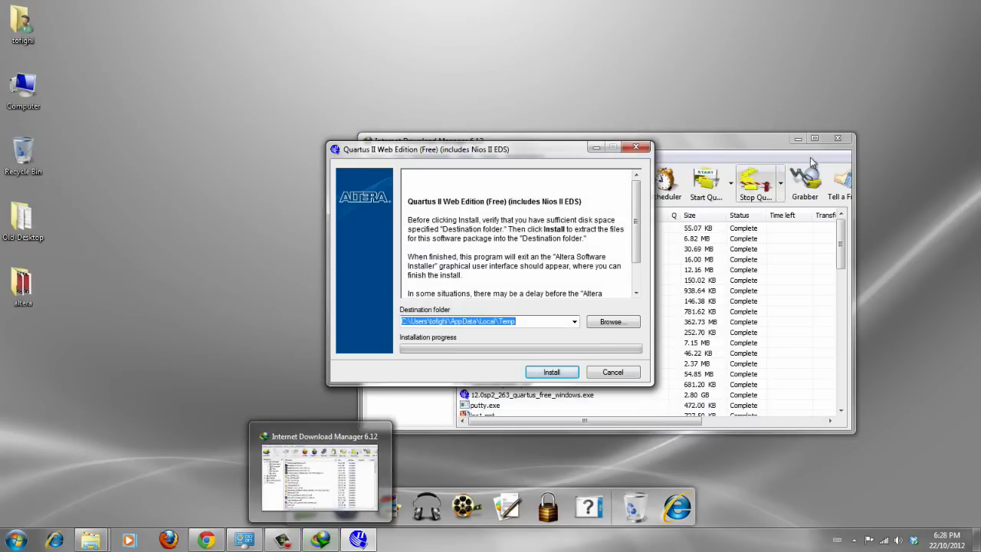
{"action": "left_click", "coordinate": [835, 135]}
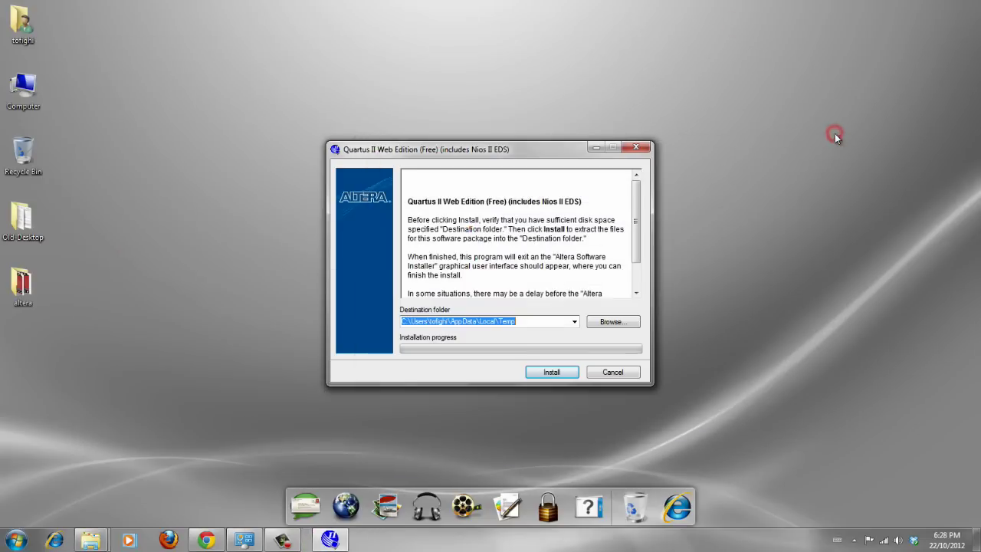
{"action": "left_click", "coordinate": [537, 374]}
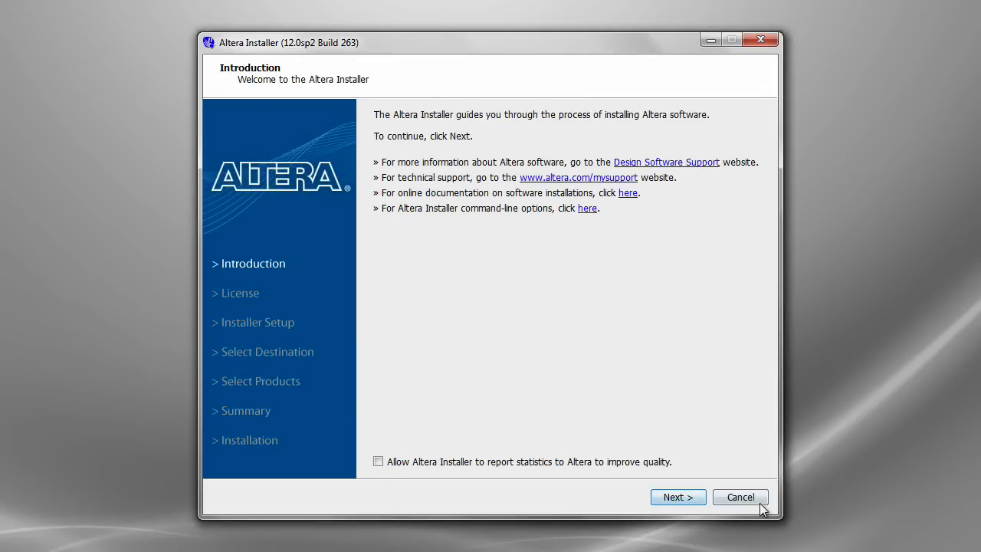
Step: Accept the license and keep destination c:\altera\12.0sp2 with all device families selected
{"action": "left_click", "coordinate": [688, 504]}
{"action": "left_click", "coordinate": [480, 462]}
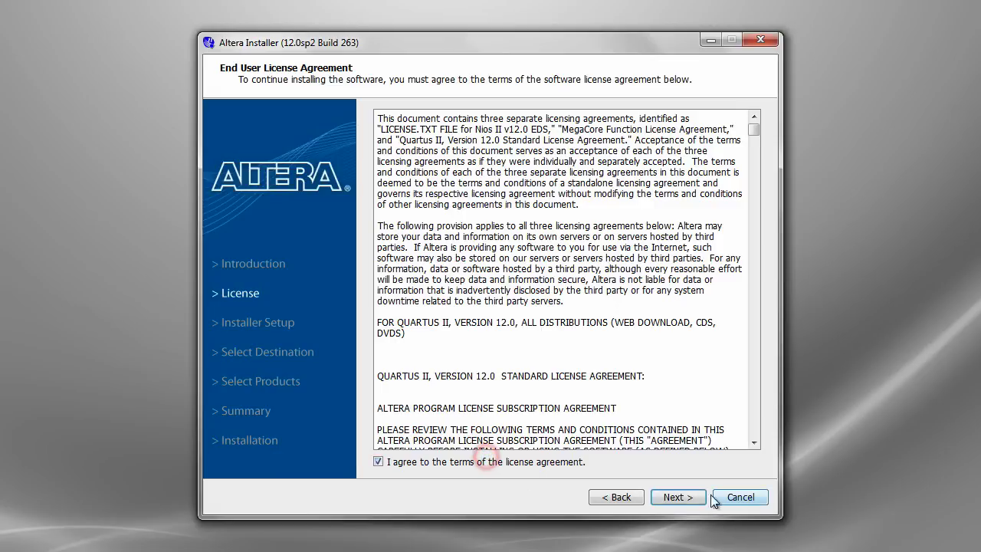
{"action": "left_click", "coordinate": [692, 499]}
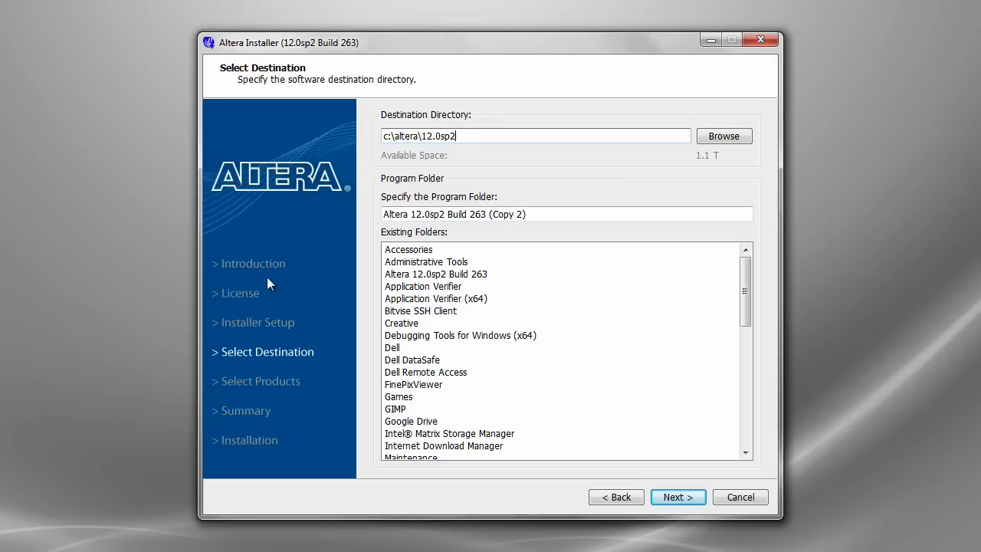
{"action": "left_click", "coordinate": [678, 497]}
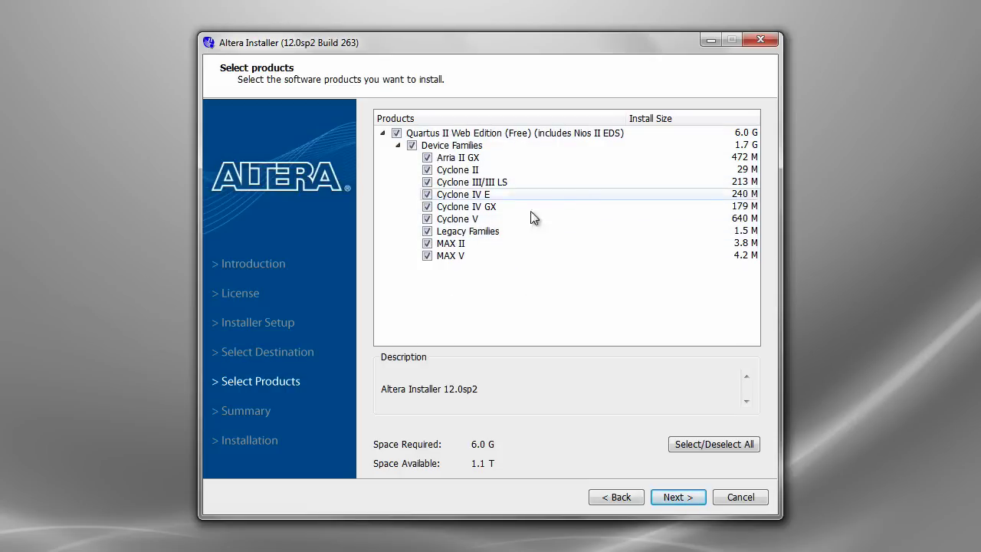
{"action": "left_click", "coordinate": [684, 498]}
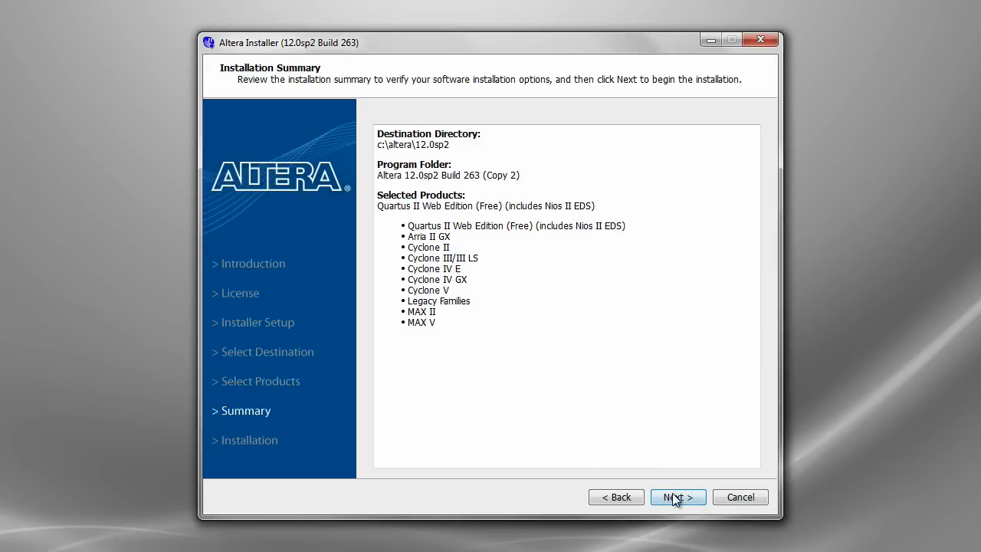
Step: Install Quartus II Web Edition with all device families from the Summary page
{"action": "left_click", "coordinate": [674, 497]}
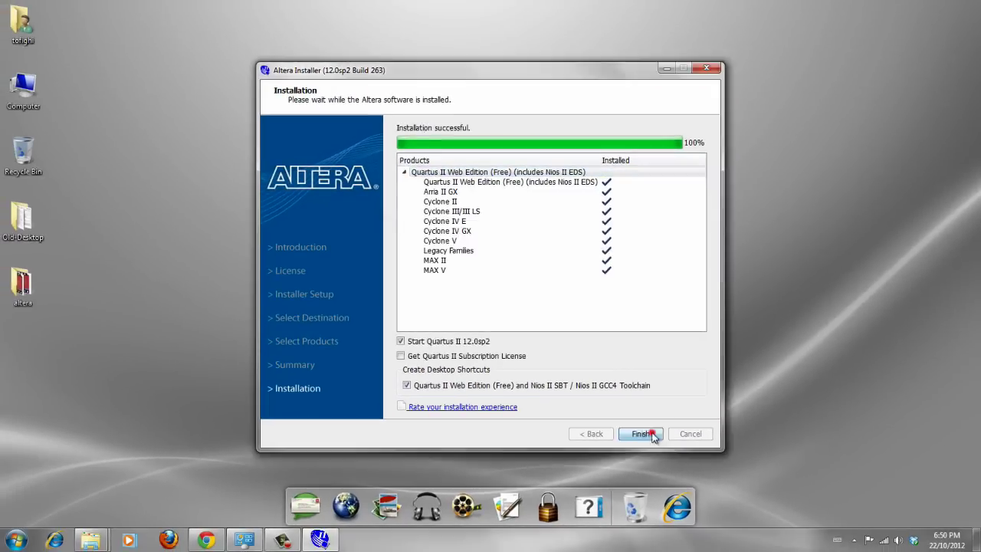
Step: Finish the installer, select the Quartus II desktop shortcut, and close the Getting Started screen
{"action": "left_click", "coordinate": [642, 433]}
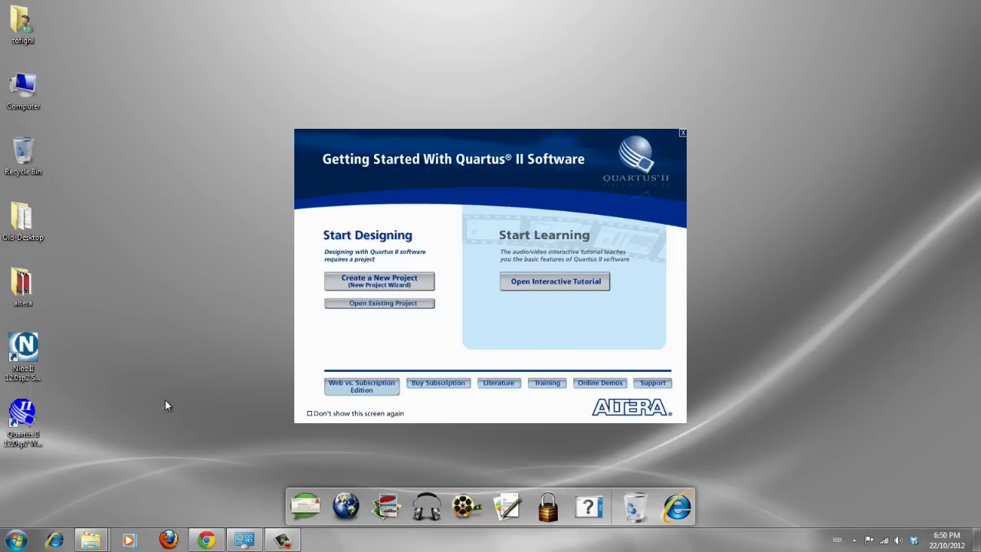
{"action": "left_click", "coordinate": [23, 418]}
{"action": "left_click", "coordinate": [682, 135]}
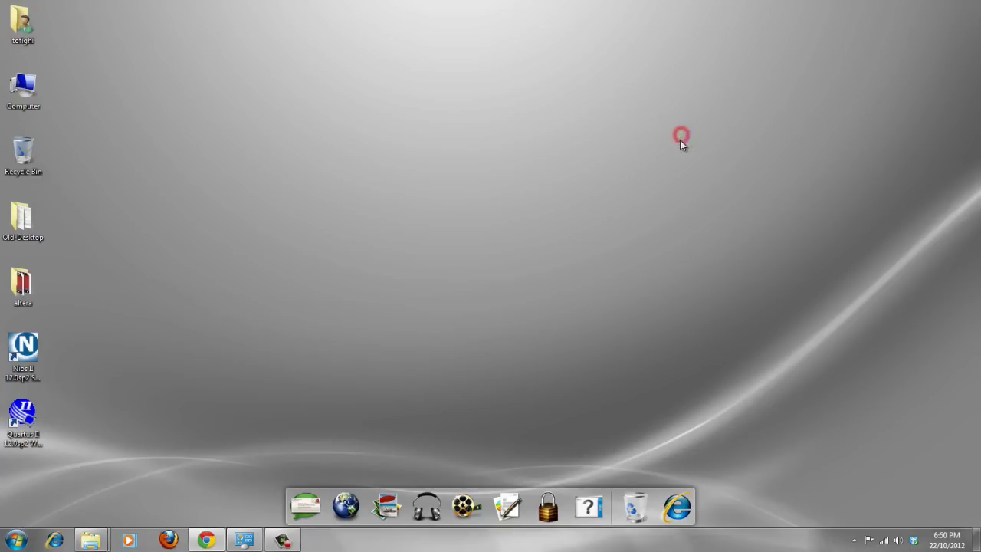
Step: Launch Quartus II 12.0 from its desktop shortcut and close the Getting Started screen
{"action": "double_click", "coordinate": [33, 424]}
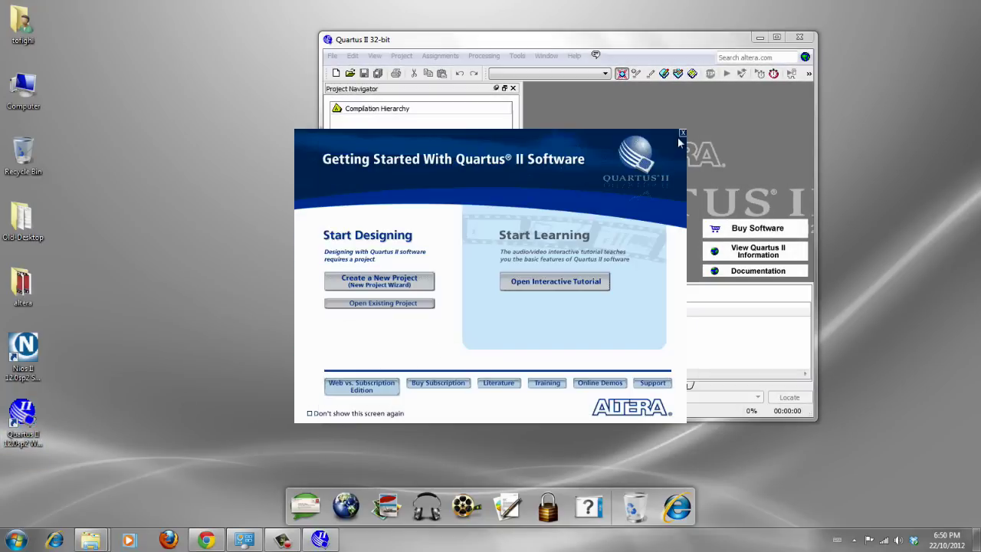
{"action": "left_click", "coordinate": [682, 134]}
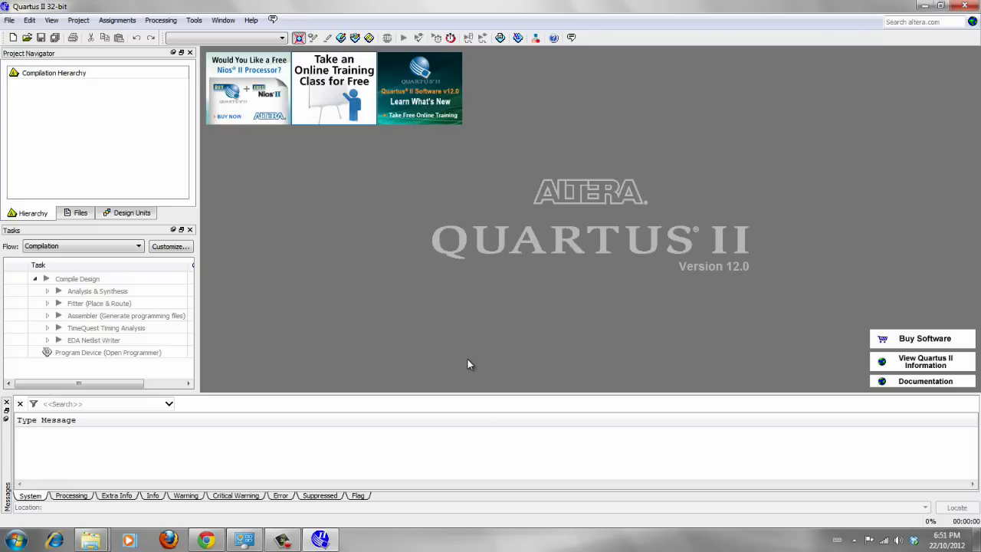